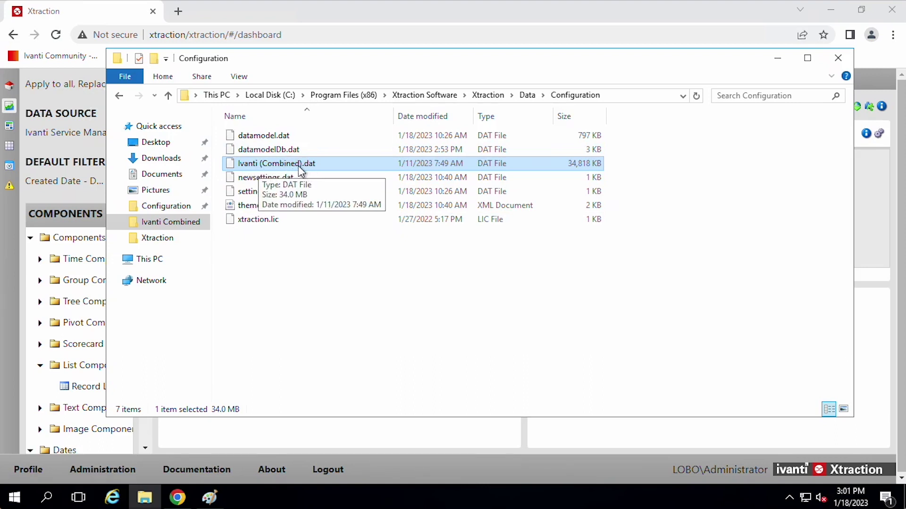
Step: Show the full C:\Program Files (x86)\Xtraction Software\Xtraction\Data\Configuration path in the address bar
{"action": "left_click", "coordinate": [612, 99]}
{"action": "left_click", "coordinate": [564, 98]}
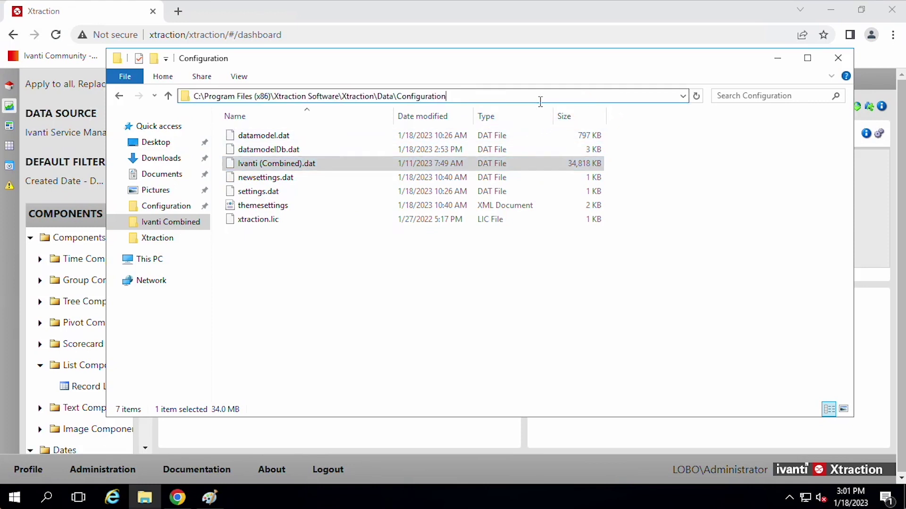
{"action": "left_click_drag", "start_coordinate": [512, 98], "coordinate": [293, 97]}
{"action": "left_click", "coordinate": [335, 259]}
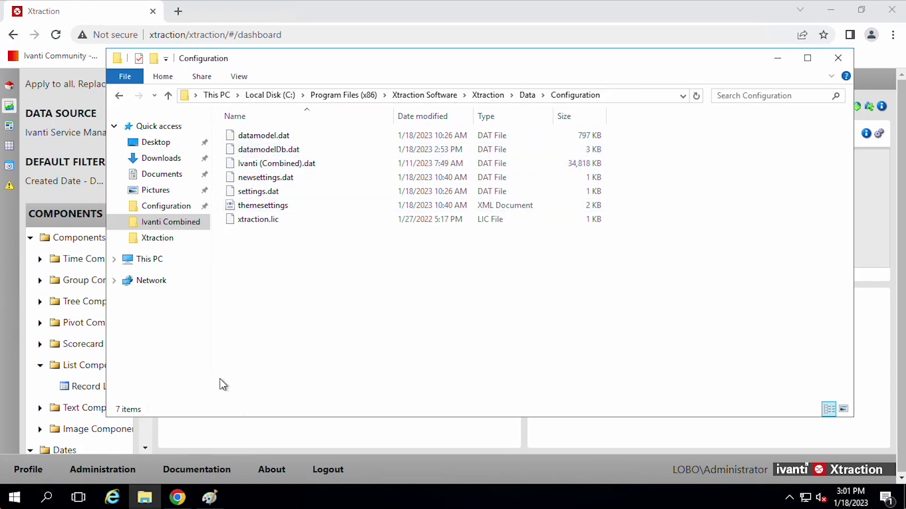
Step: Launch Xtraction Data Model Editor from the Start menu
{"action": "left_click", "coordinate": [19, 502]}
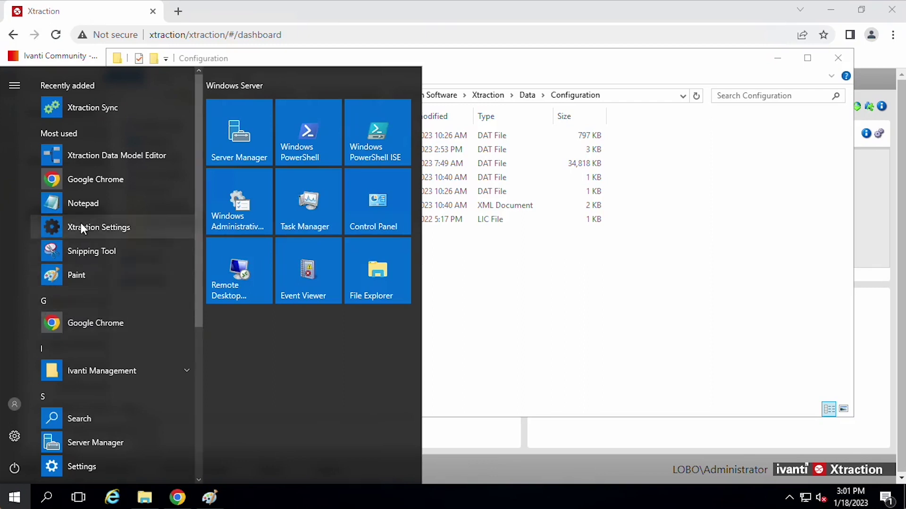
{"action": "left_click", "coordinate": [79, 154]}
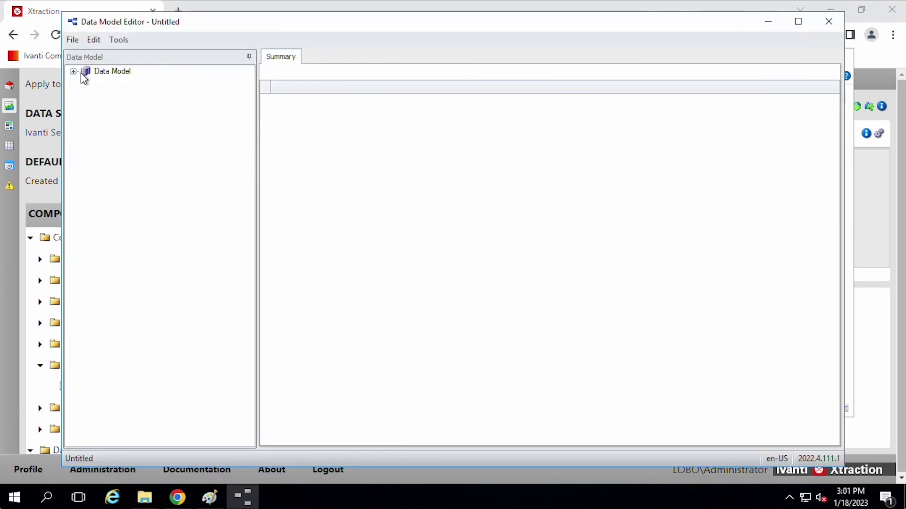
{"action": "left_click", "coordinate": [74, 72]}
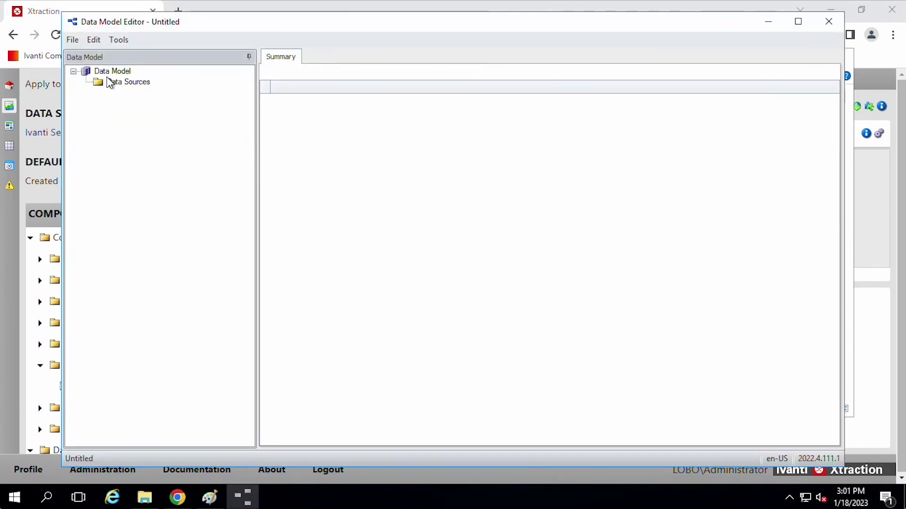
{"action": "left_click", "coordinate": [74, 72]}
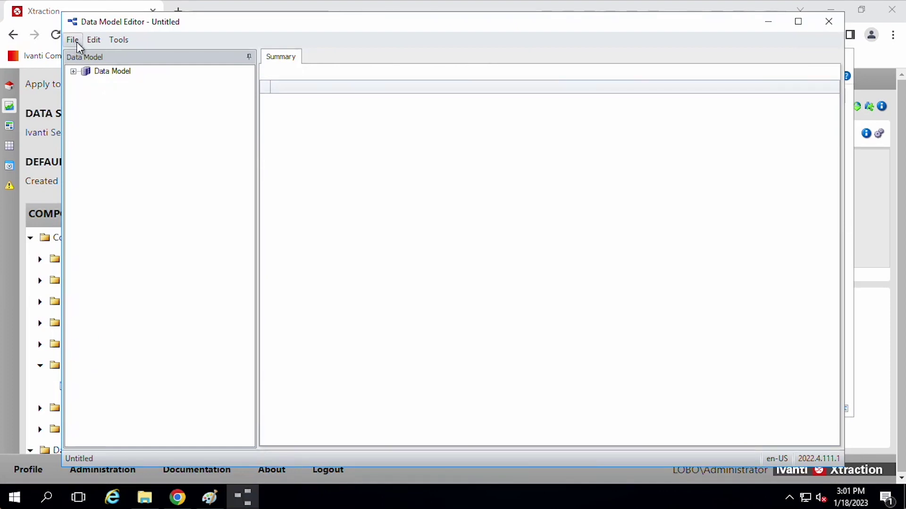
Step: Open datamodel.dat from the Configuration folder and expand its Data Model tree
{"action": "left_click", "coordinate": [74, 40]}
{"action": "left_click", "coordinate": [93, 73]}
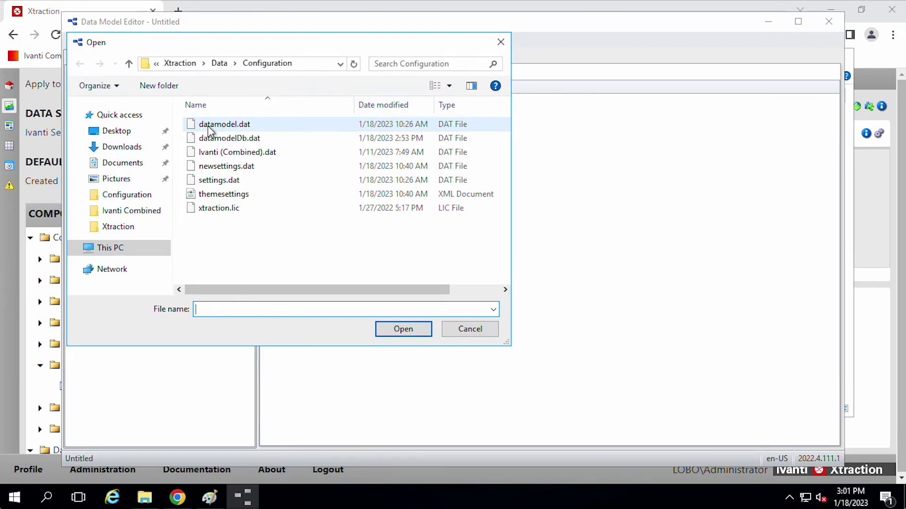
{"action": "left_click", "coordinate": [302, 61]}
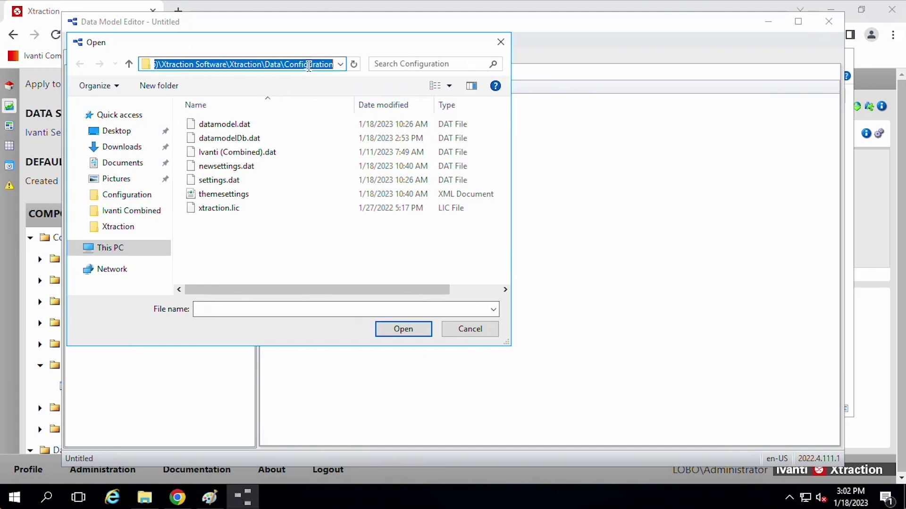
{"action": "left_click", "coordinate": [231, 126]}
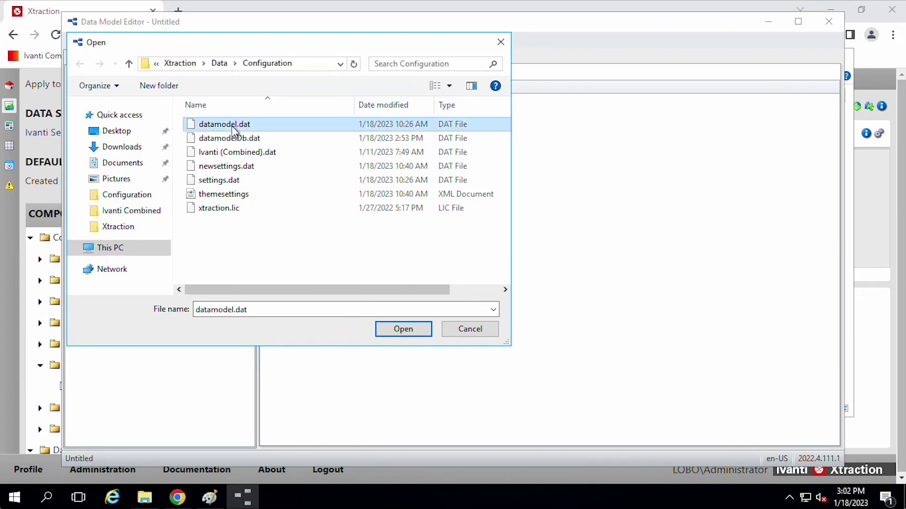
{"action": "left_click", "coordinate": [402, 329]}
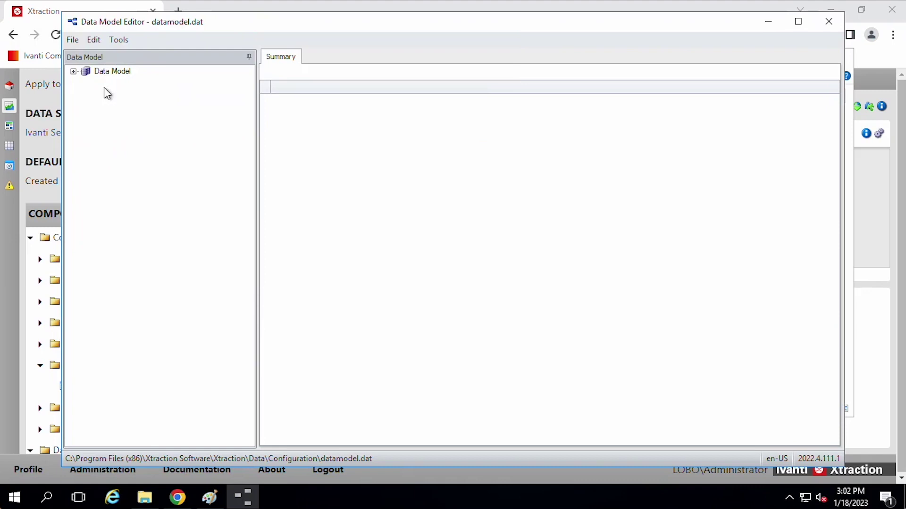
{"action": "left_click", "coordinate": [74, 71]}
Step: Select the Ivanti Xtraction (2017.1) data source and open Tools > Copy Objects
{"action": "left_click", "coordinate": [85, 82]}
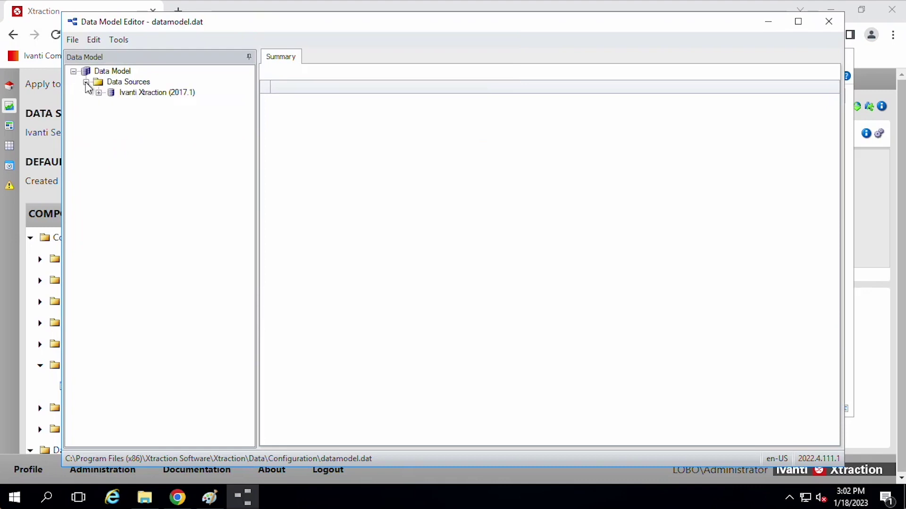
{"action": "left_click", "coordinate": [136, 93]}
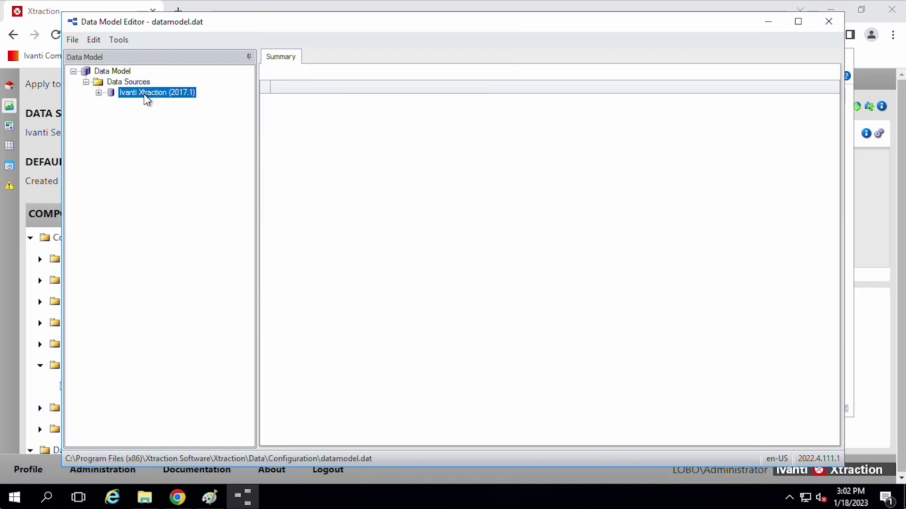
{"action": "left_click", "coordinate": [122, 40]}
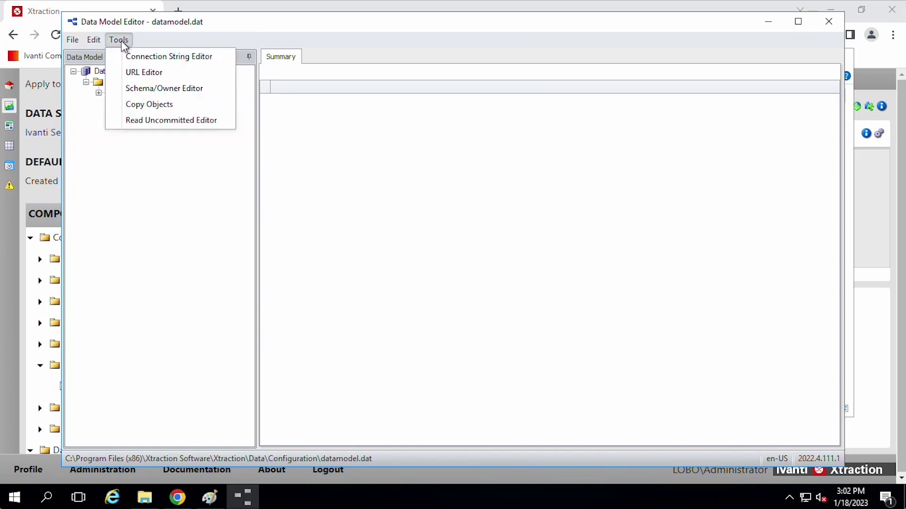
{"action": "left_click", "coordinate": [170, 105]}
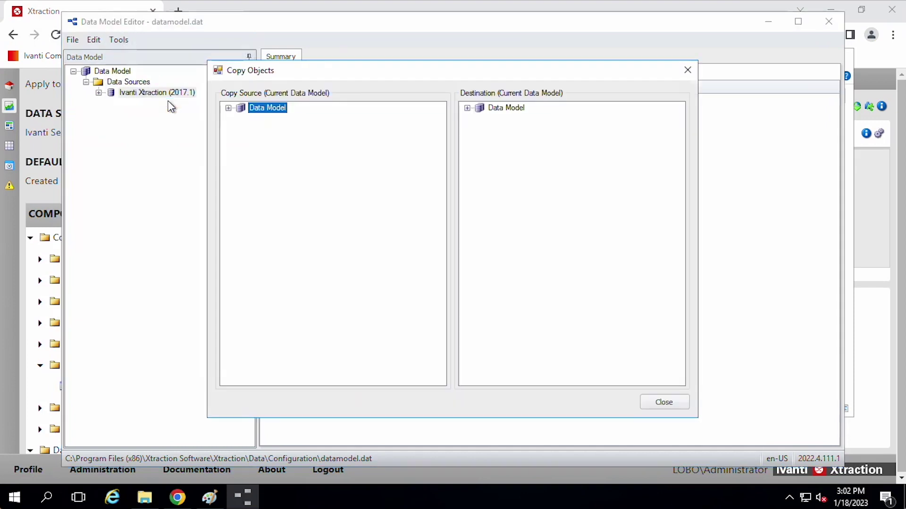
Step: Load Ivanti (Combined).dat as the external source data model
{"action": "left_click", "coordinate": [264, 107]}
{"action": "left_click", "coordinate": [229, 108]}
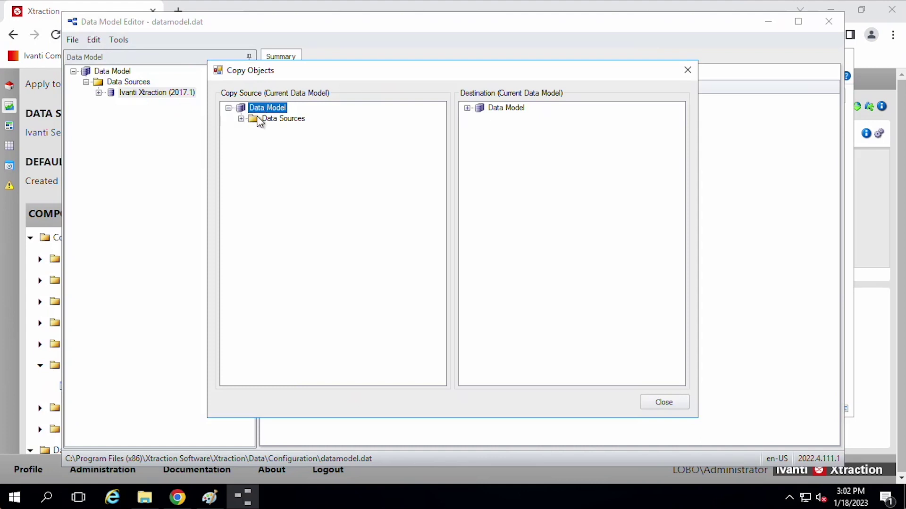
{"action": "left_click", "coordinate": [241, 119]}
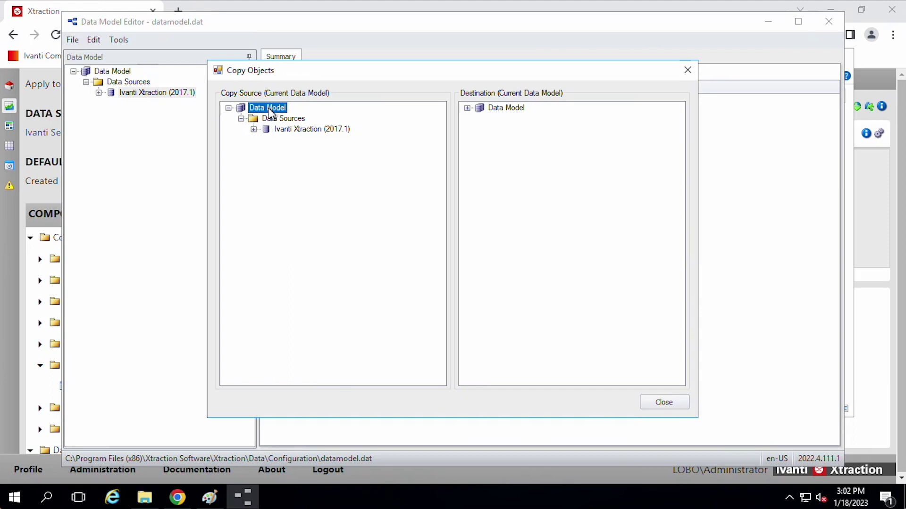
{"action": "right_click", "coordinate": [268, 110]}
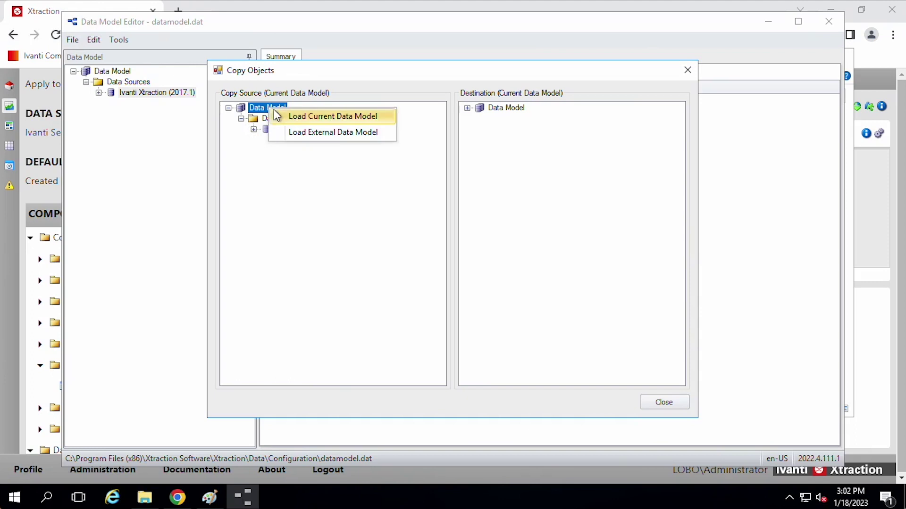
{"action": "left_click", "coordinate": [330, 133]}
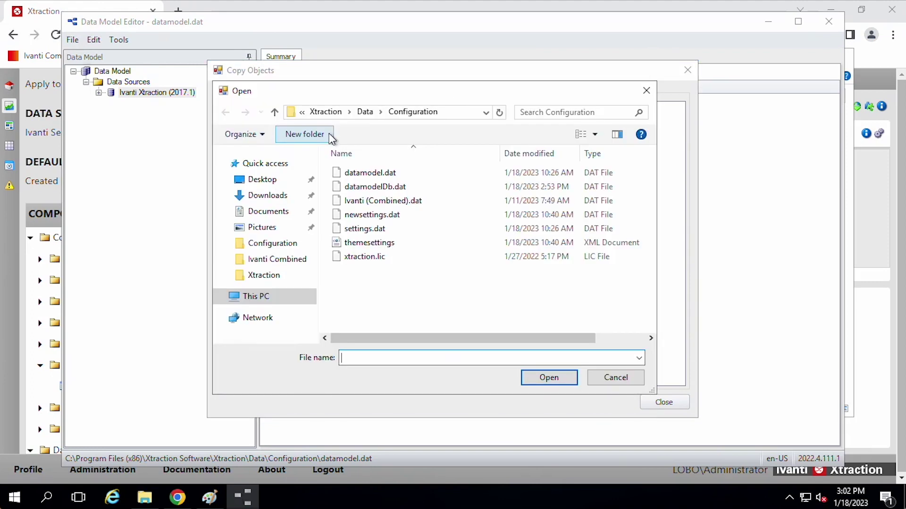
{"action": "left_click", "coordinate": [373, 204]}
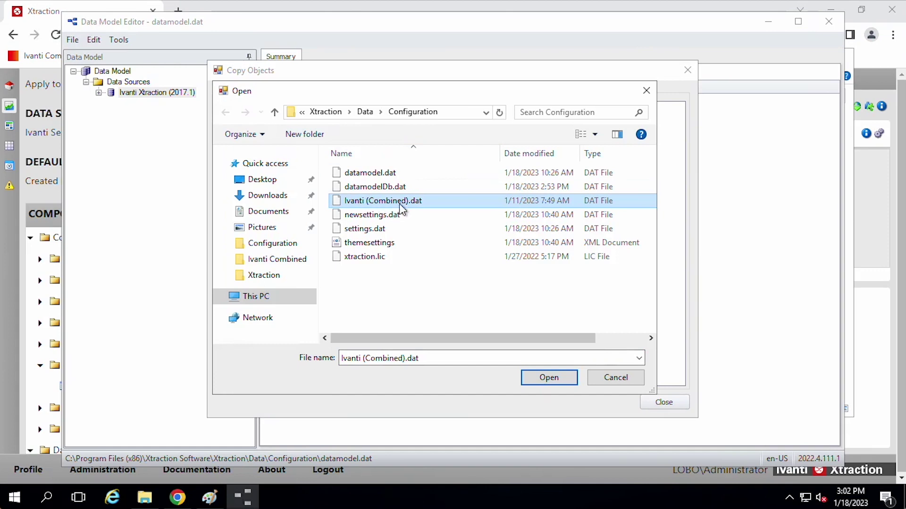
{"action": "left_click", "coordinate": [544, 383]}
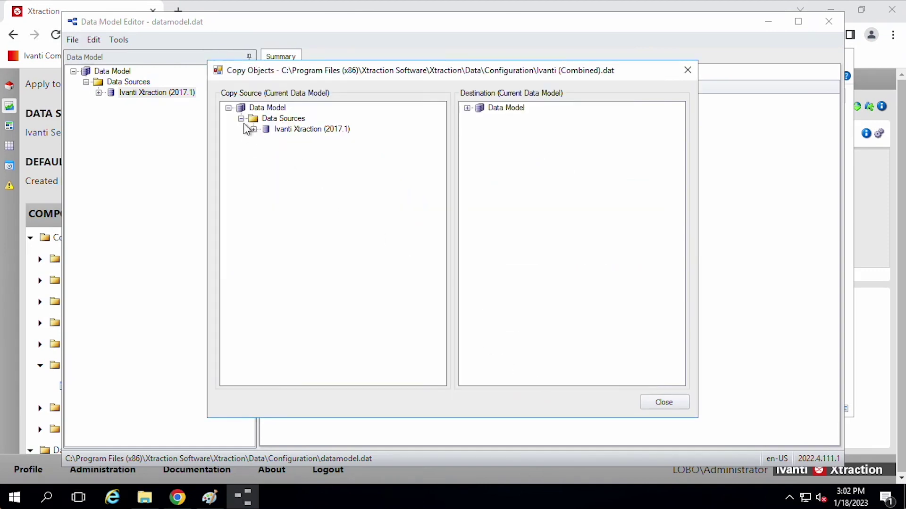
Step: Expand the source and destination Data Model and Data Sources trees
{"action": "left_click", "coordinate": [228, 108]}
{"action": "left_click", "coordinate": [241, 119]}
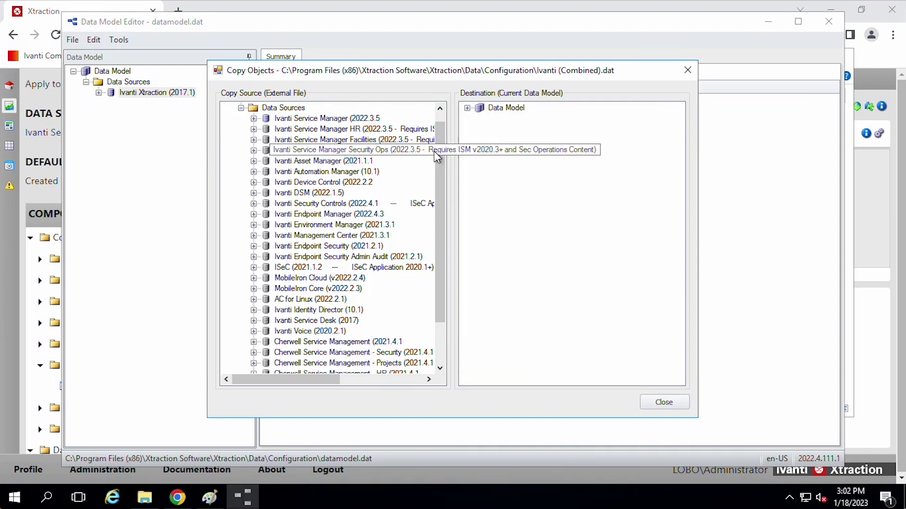
{"action": "left_click_drag", "start_coordinate": [437, 147], "coordinate": [437, 127]}
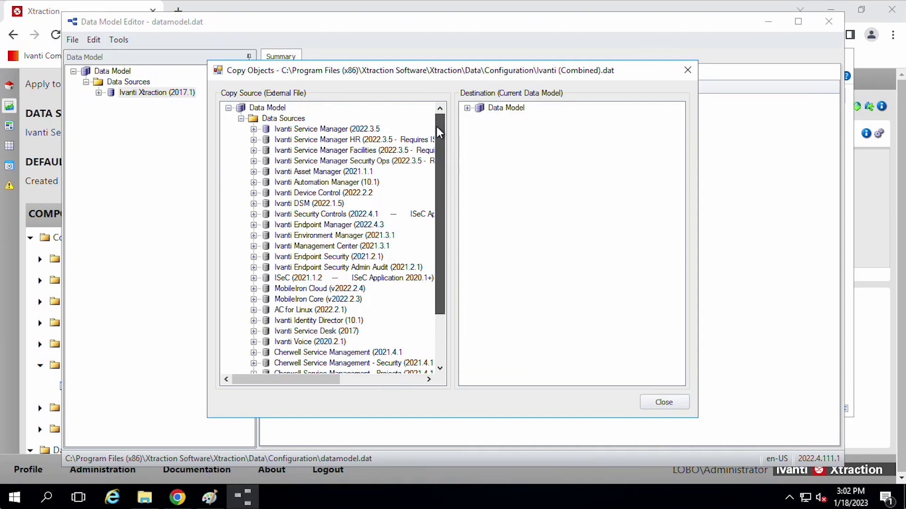
{"action": "left_click", "coordinate": [467, 108]}
{"action": "left_click", "coordinate": [480, 119]}
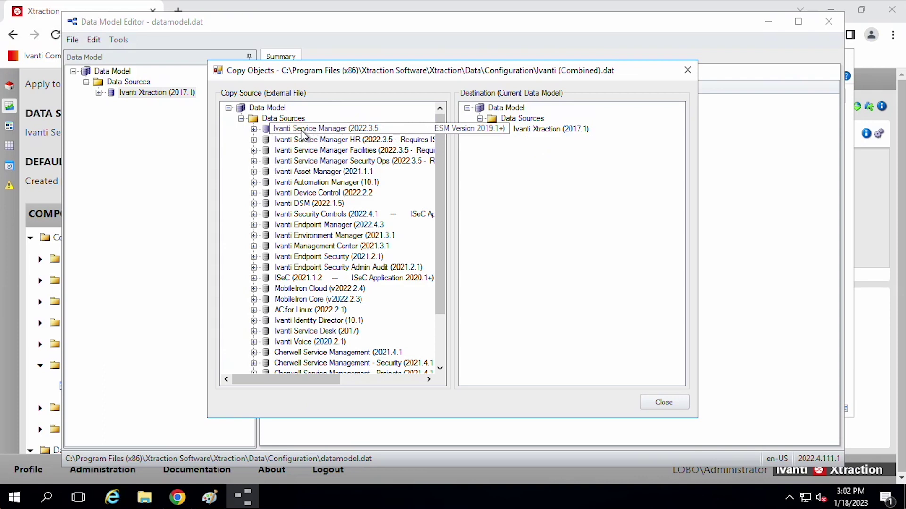
Step: Copy Service Manager, Asset Manager and Endpoint Manager into the destination model, confirming each
{"action": "left_click_drag", "start_coordinate": [315, 130], "coordinate": [498, 113]}
{"action": "left_click", "coordinate": [435, 265]}
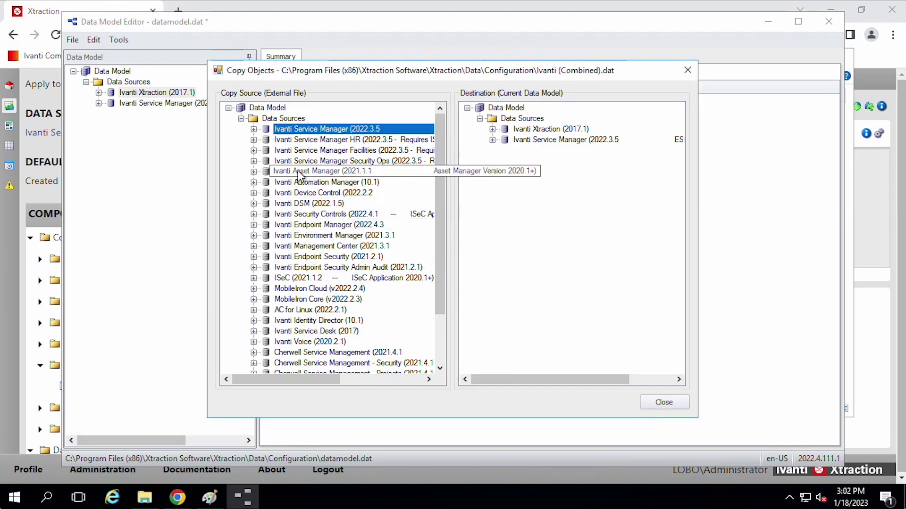
{"action": "left_click_drag", "start_coordinate": [300, 176], "coordinate": [499, 112]}
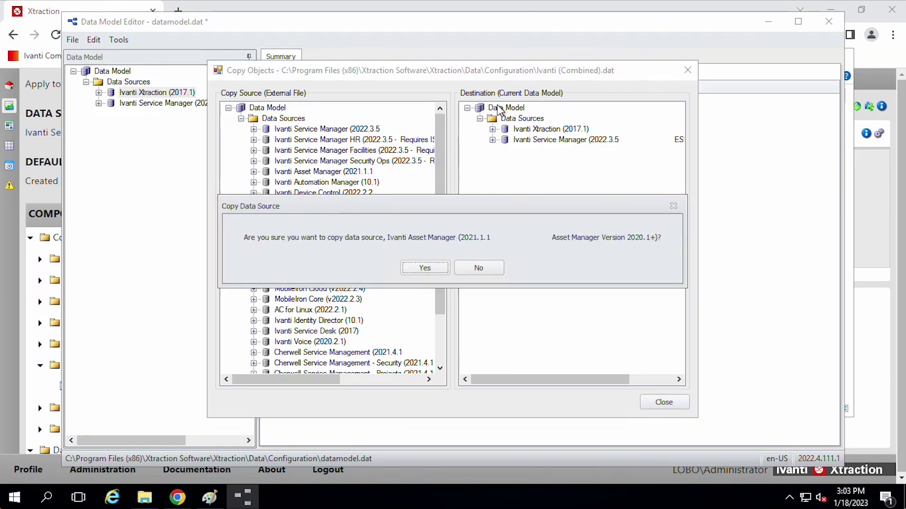
{"action": "left_click", "coordinate": [429, 267]}
{"action": "left_click_drag", "start_coordinate": [437, 187], "coordinate": [438, 236]}
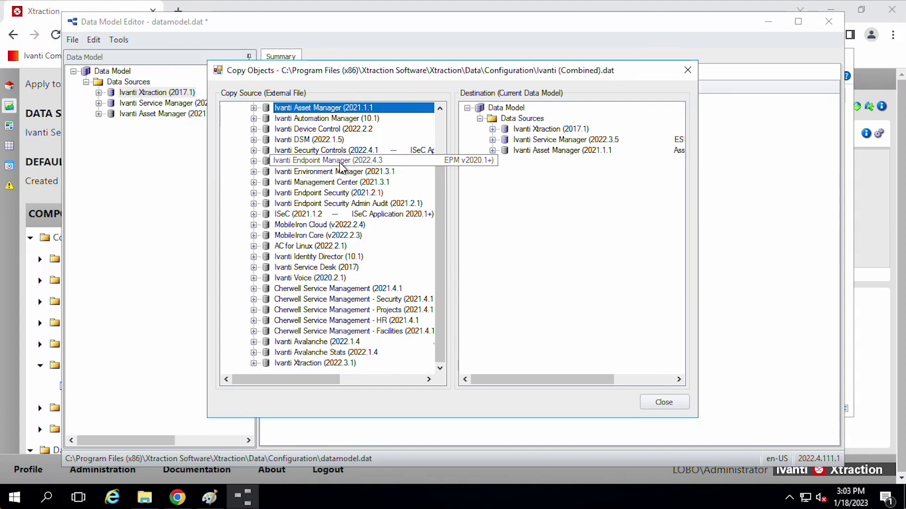
{"action": "left_click", "coordinate": [333, 161]}
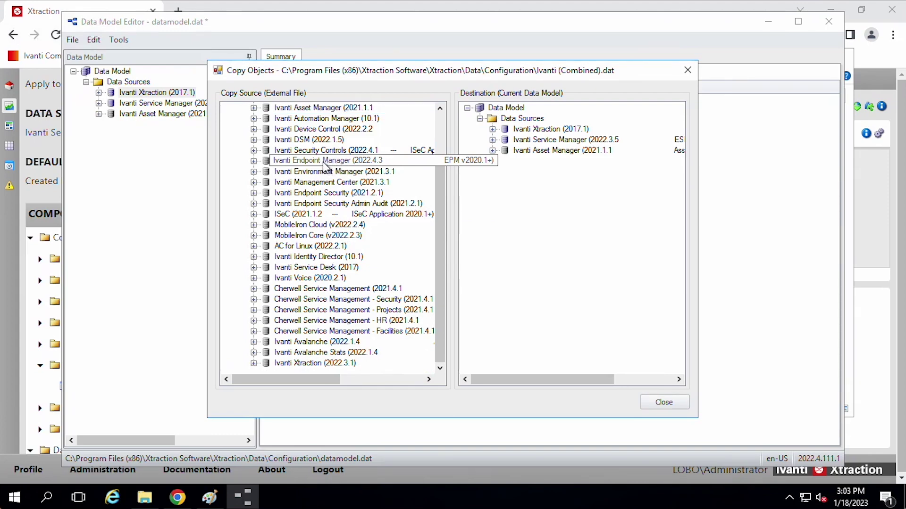
{"action": "left_click_drag", "start_coordinate": [324, 163], "coordinate": [495, 117]}
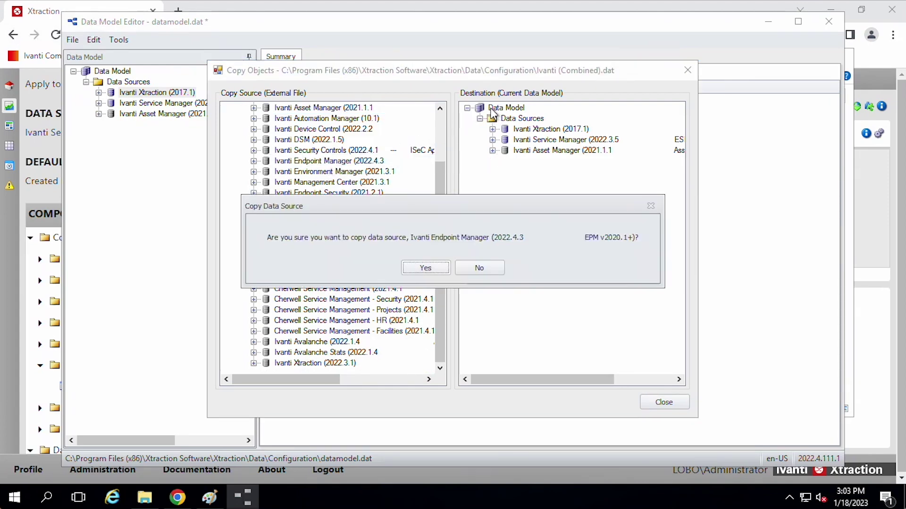
{"action": "left_click", "coordinate": [425, 267]}
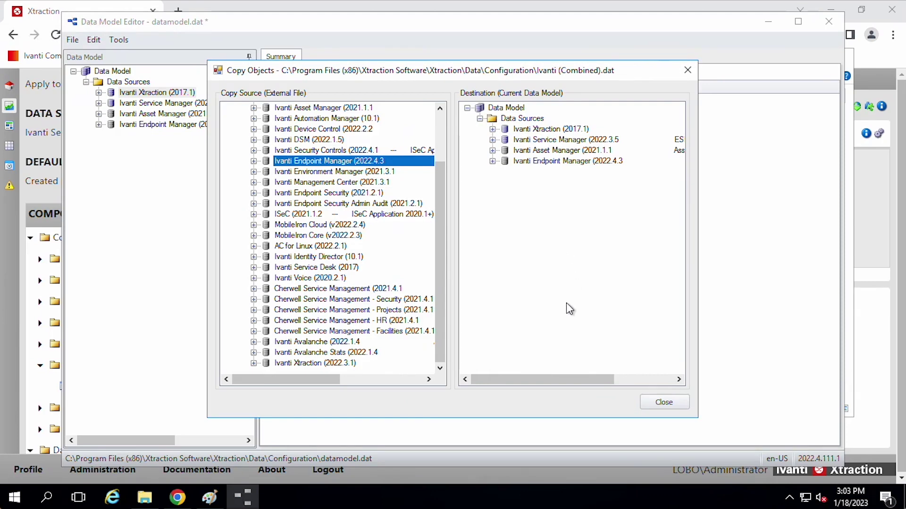
Step: Close the Copy Objects window and save datamodel.dat
{"action": "left_click", "coordinate": [662, 402]}
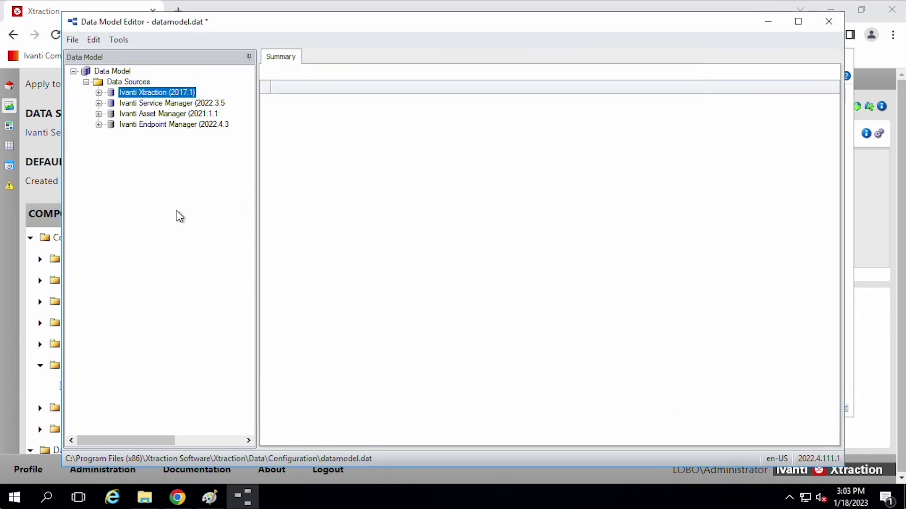
{"action": "left_click", "coordinate": [72, 40]}
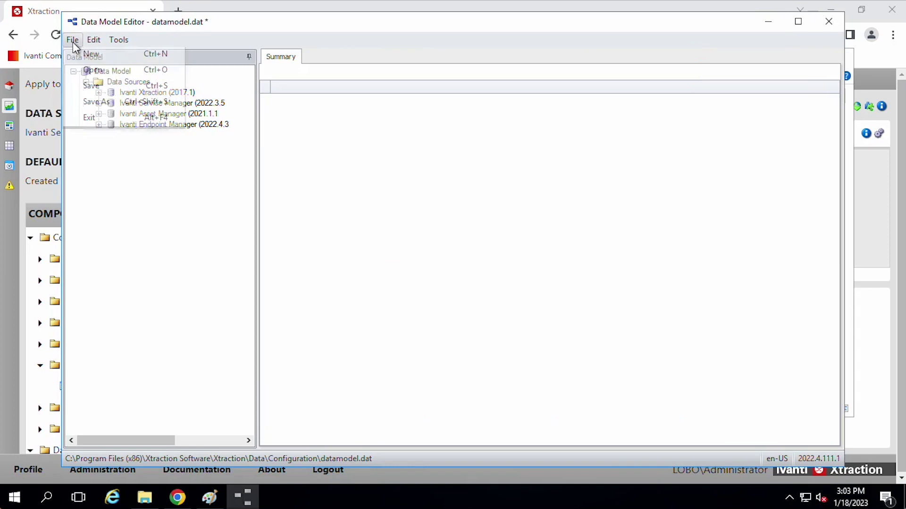
{"action": "left_click", "coordinate": [97, 91]}
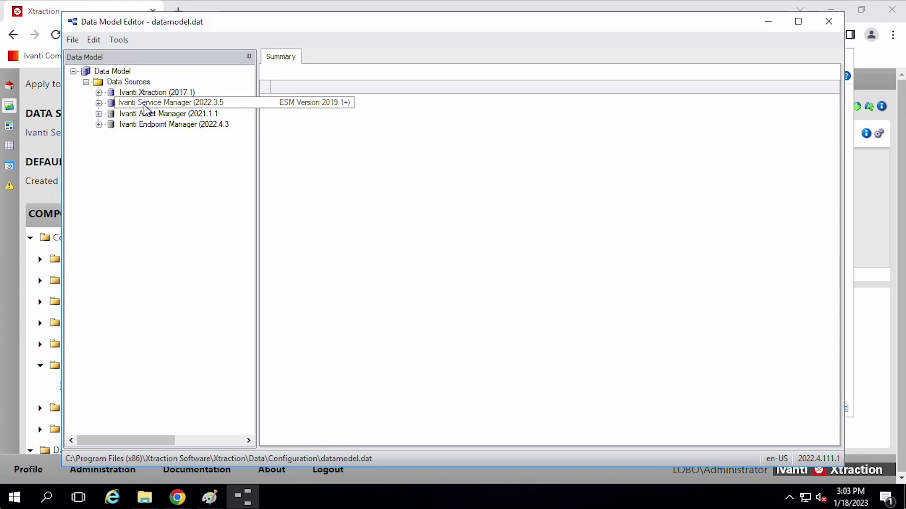
Step: Open Service Manager's connection details and enter server 10.98.84.53, database heatsm3, user ism and password
{"action": "left_click", "coordinate": [147, 104]}
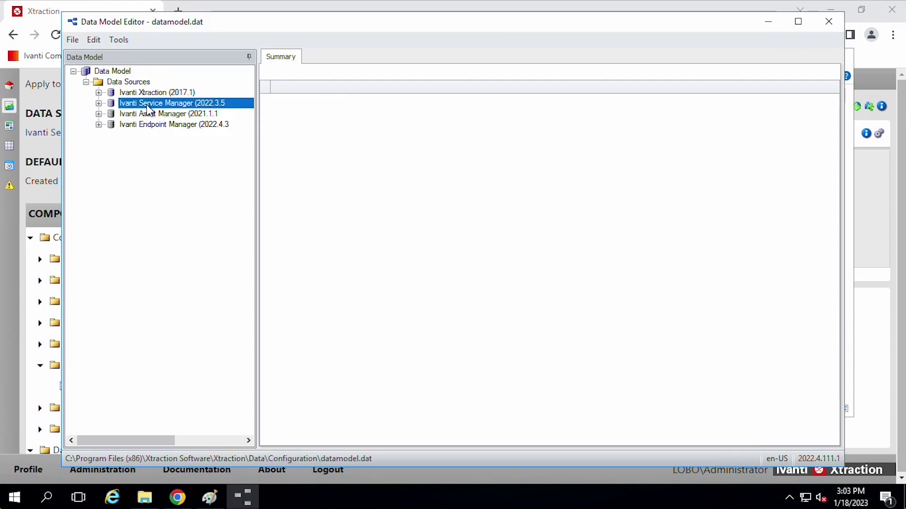
{"action": "double_click", "coordinate": [148, 107]}
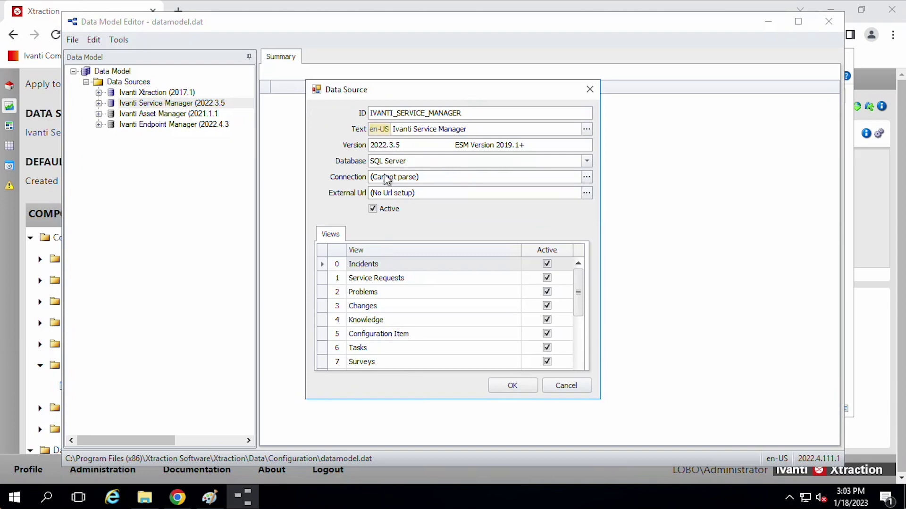
{"action": "left_click", "coordinate": [586, 177]}
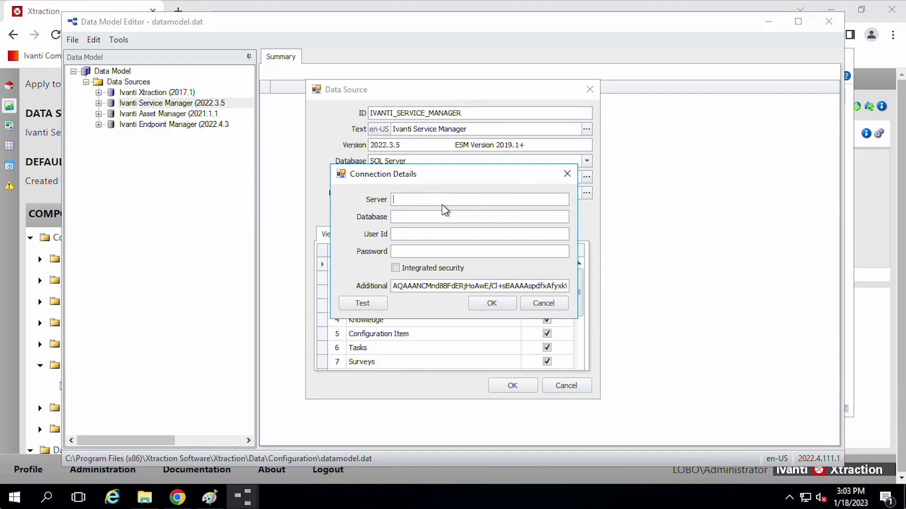
{"action": "type", "text": "10.98.84.53"}
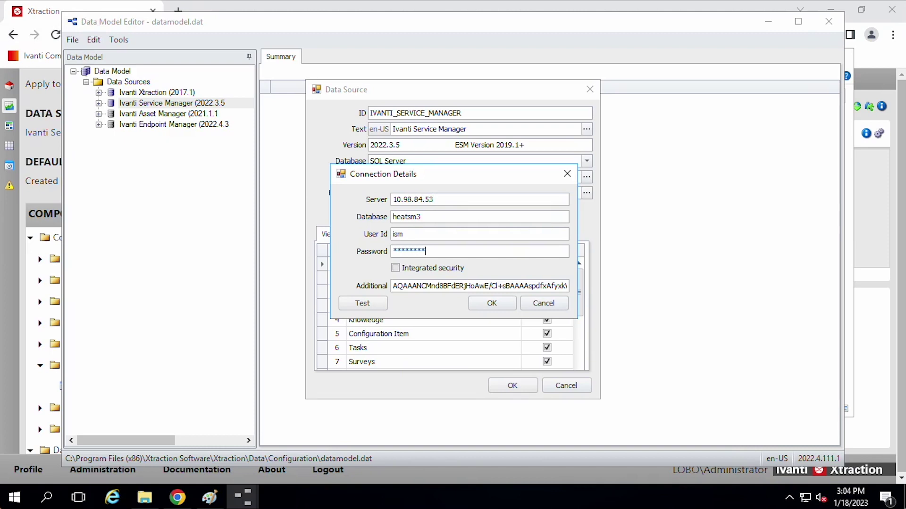
Step: Clear the Additional field and test the Service Manager connection successfully
{"action": "left_click_drag", "start_coordinate": [498, 285], "coordinate": [393, 285]}
{"action": "key", "text": "Delete"}
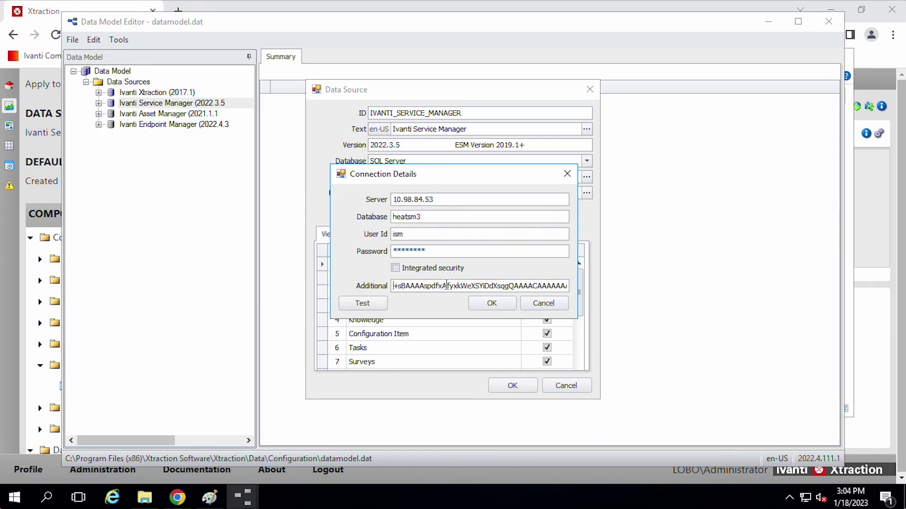
{"action": "key", "text": "ctrl+a"}
{"action": "key", "text": "Delete"}
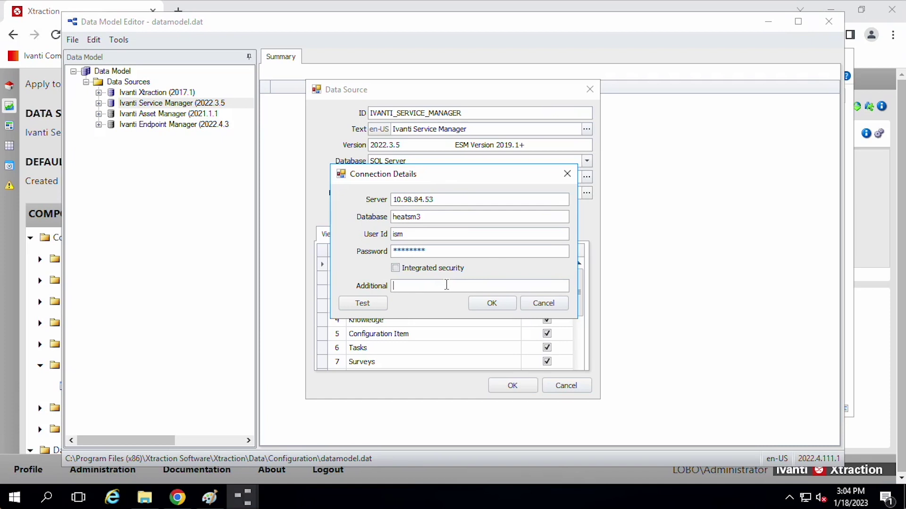
{"action": "left_click", "coordinate": [377, 305]}
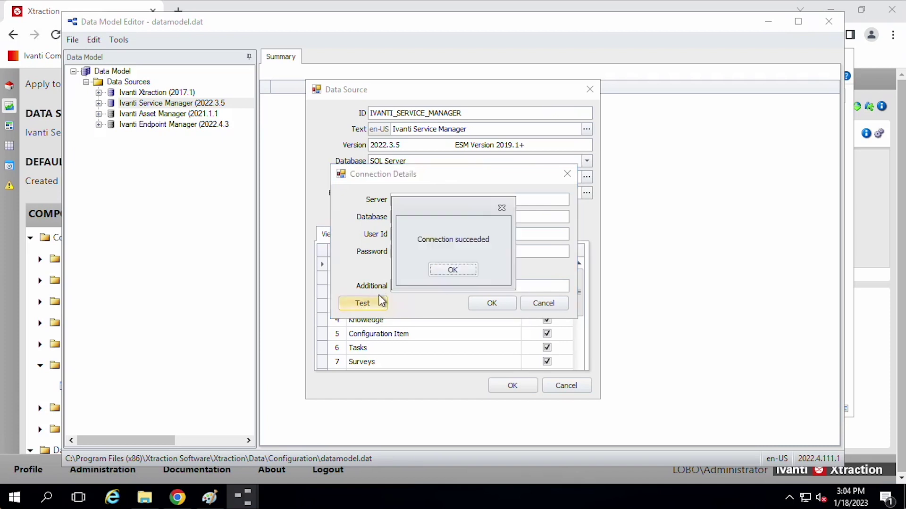
{"action": "left_click", "coordinate": [451, 271]}
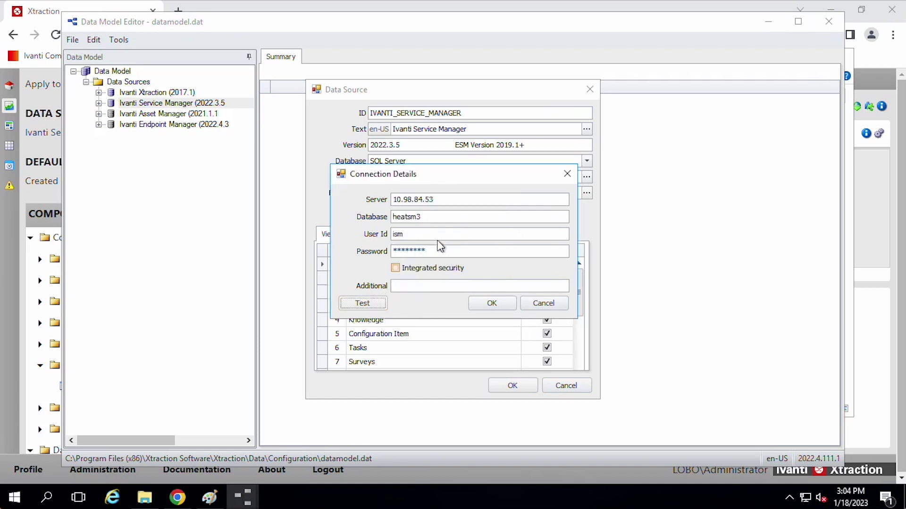
Step: Apply the 10.98.84.53/heatsm3 connection details to the Service Manager data source
{"action": "left_click", "coordinate": [482, 304]}
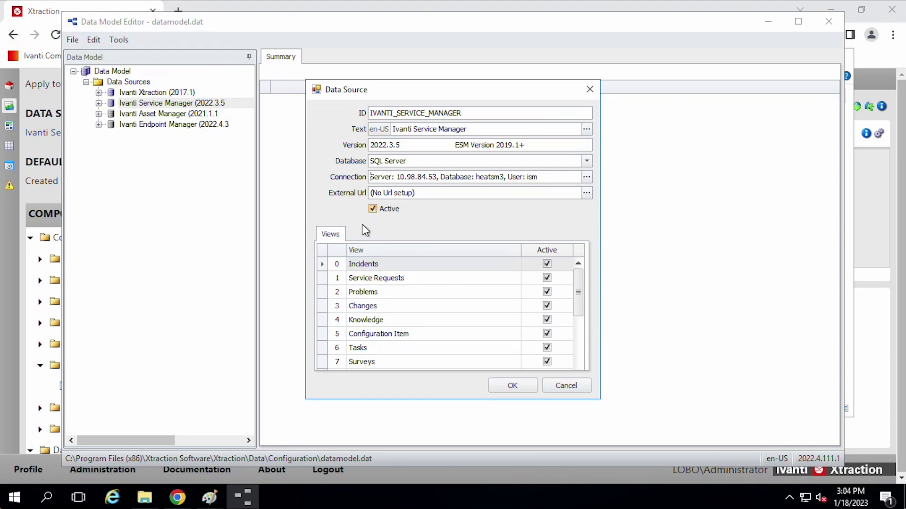
{"action": "left_click", "coordinate": [15, 224]}
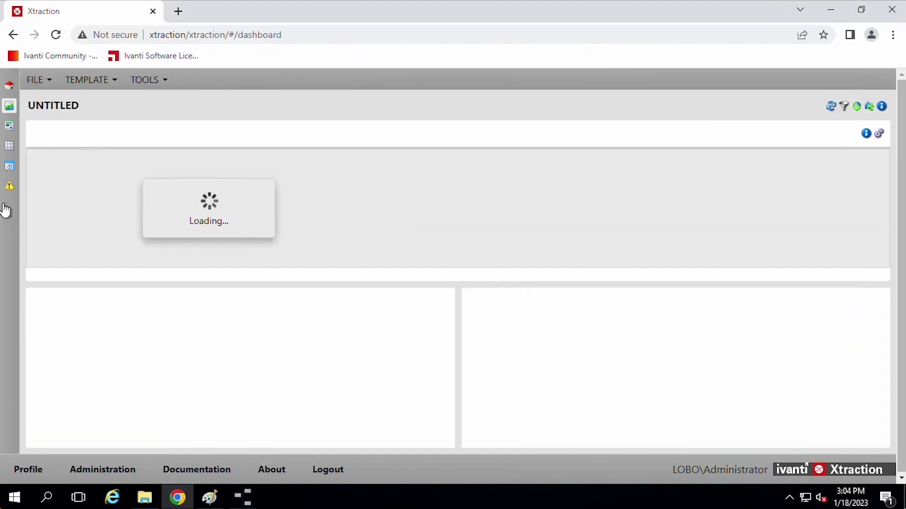
{"action": "left_click", "coordinate": [127, 134]}
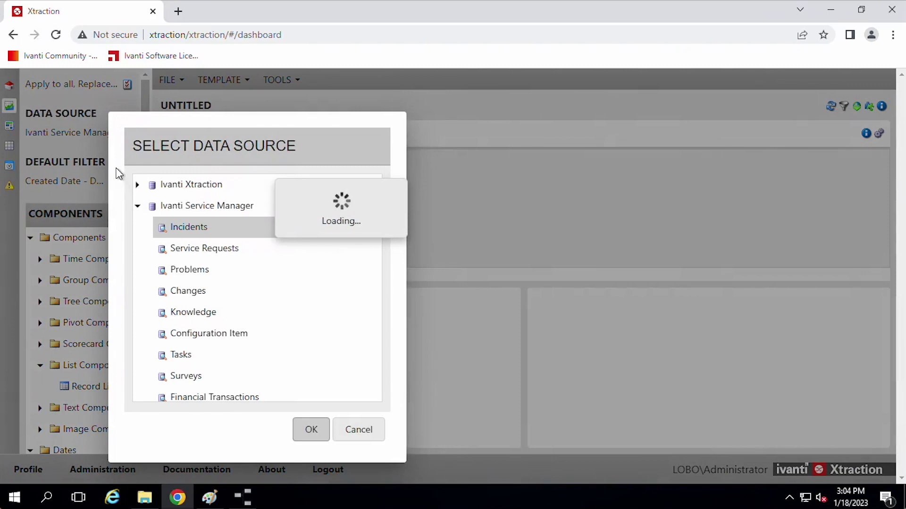
{"action": "left_click", "coordinate": [137, 206]}
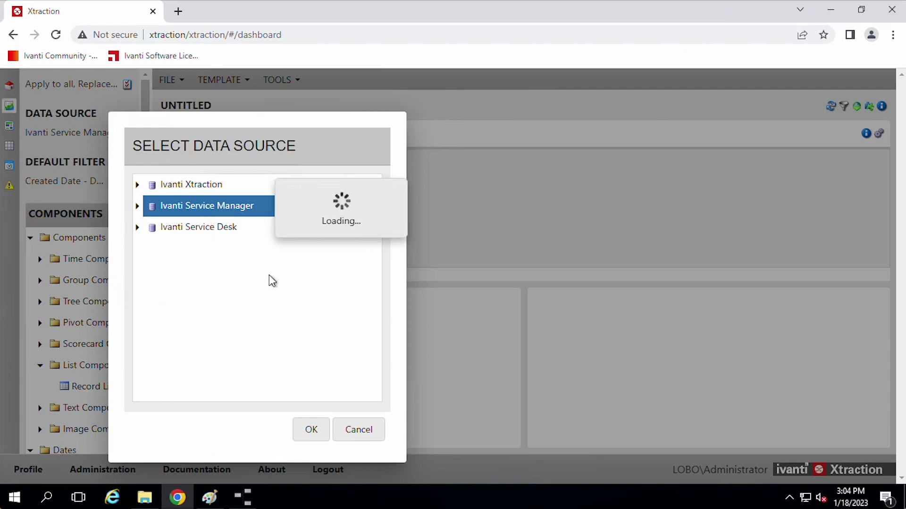
{"action": "left_click", "coordinate": [243, 497]}
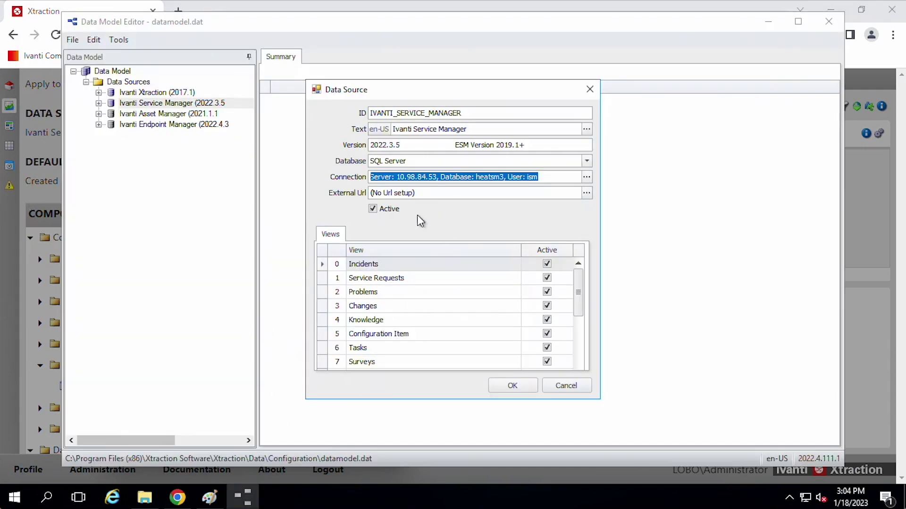
Step: Accept the Service Manager settings, check the Paint reference screenshot, and return to the editor
{"action": "left_click", "coordinate": [511, 386]}
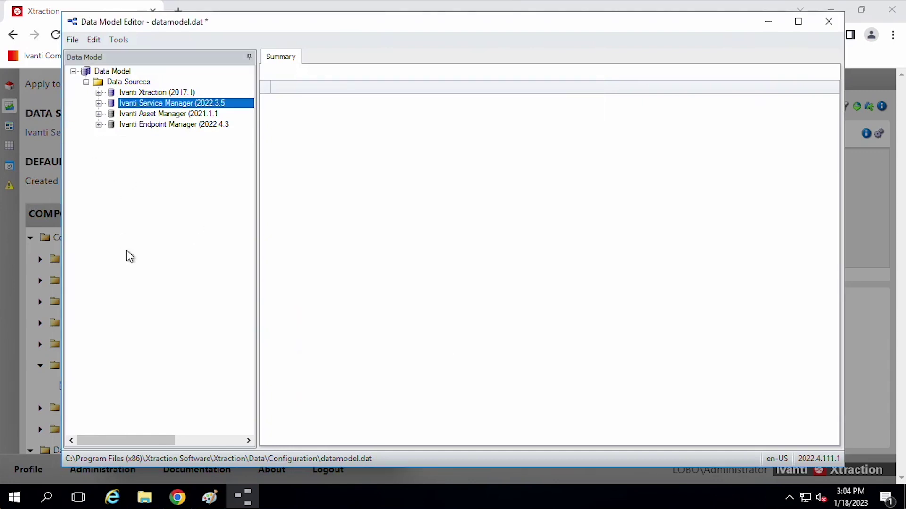
{"action": "left_click", "coordinate": [210, 499]}
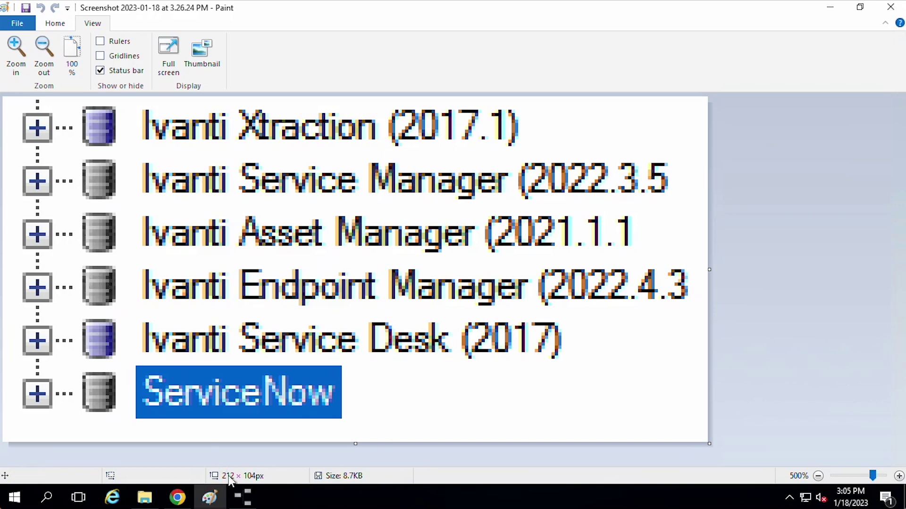
{"action": "left_click", "coordinate": [243, 497]}
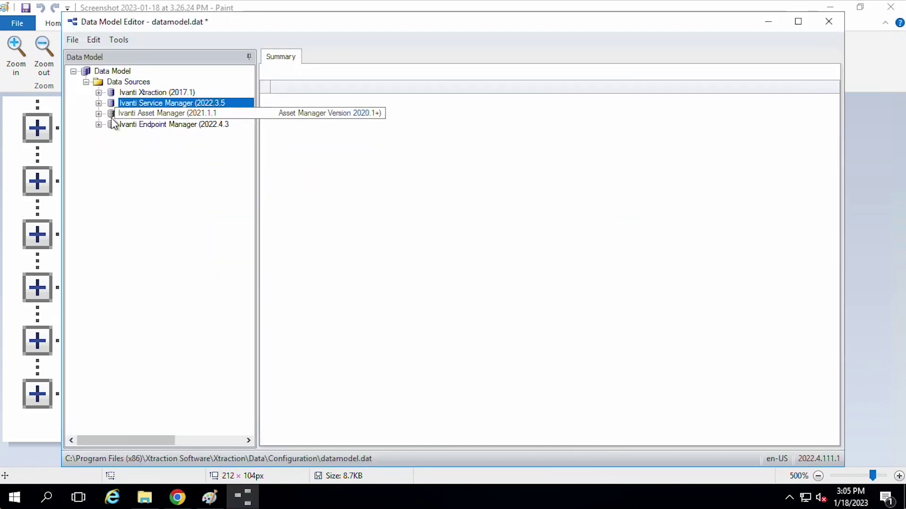
Step: Connect Asset Manager to 10.98.84.53, database heatsm3, user ism, clear Additional, and test successfully
{"action": "double_click", "coordinate": [141, 114]}
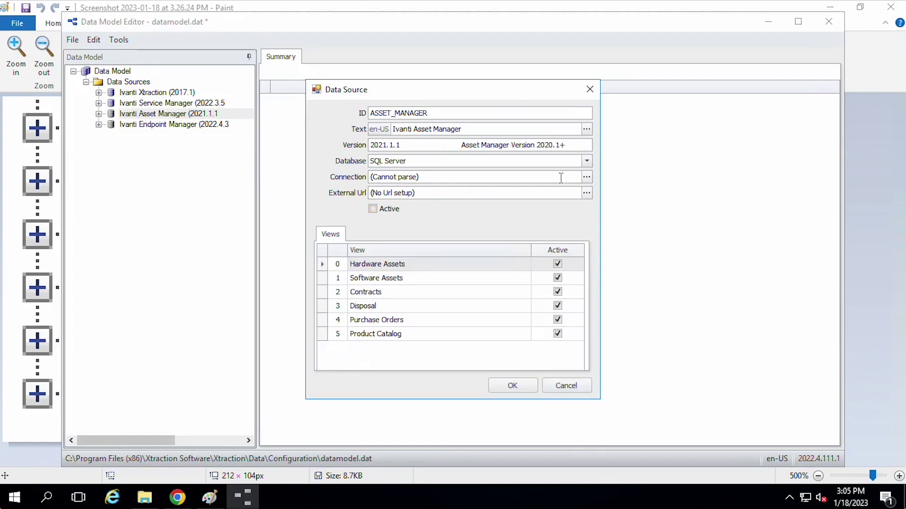
{"action": "left_click", "coordinate": [586, 177]}
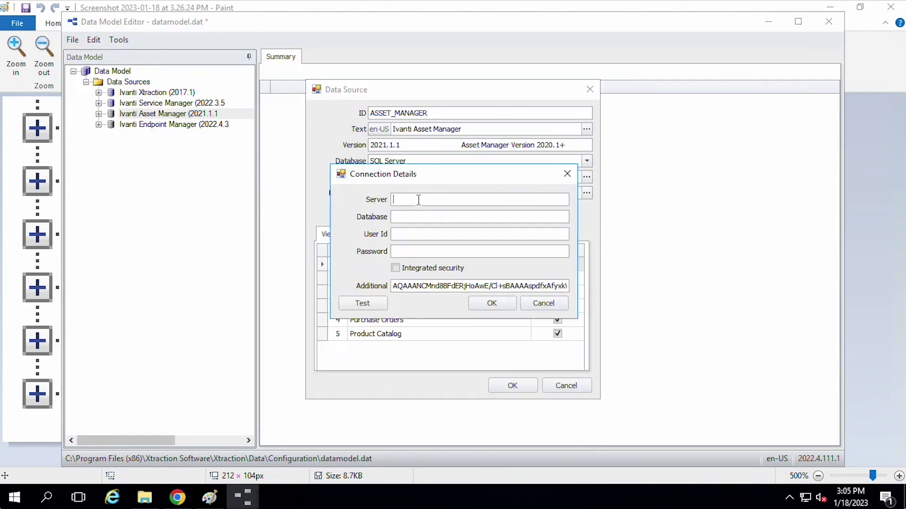
{"action": "type", "text": "10.98.84.53"}
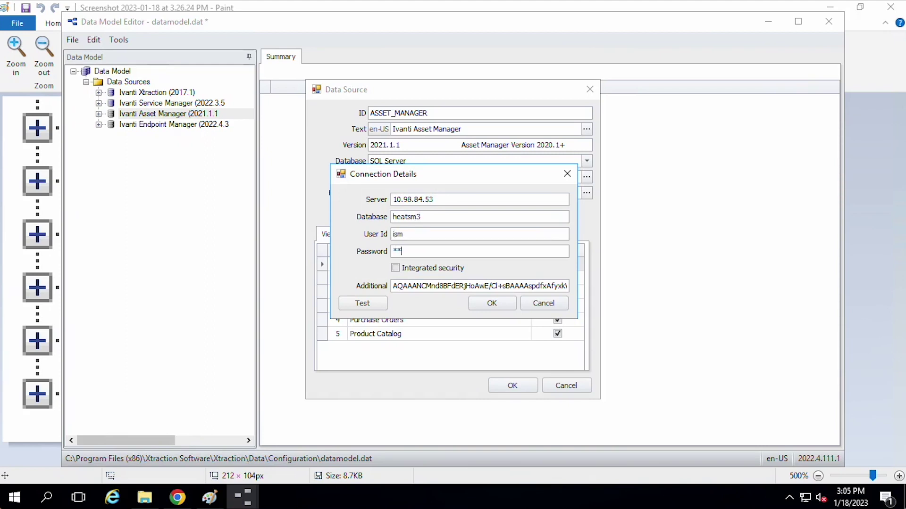
{"action": "type", "text": "*"}
{"action": "key", "text": "Tab"}
{"action": "key", "text": "Tab"}
{"action": "key", "text": "BackSpace"}
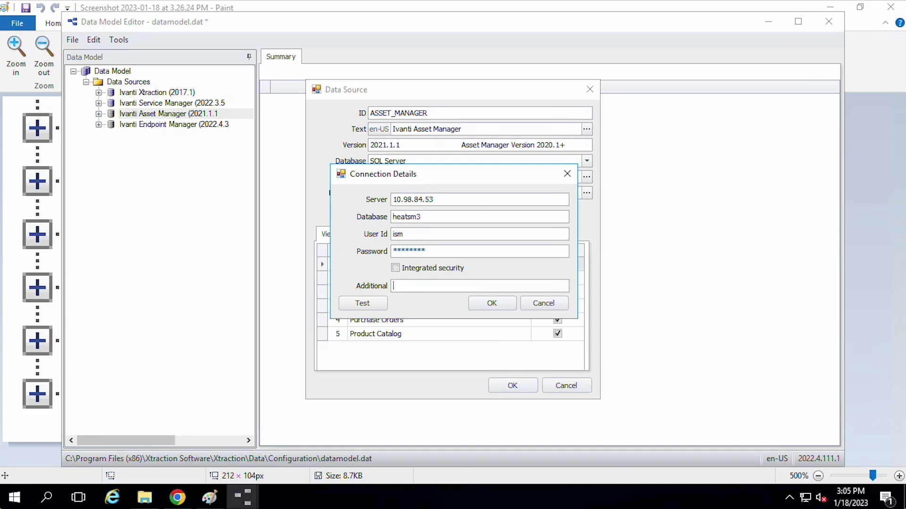
{"action": "left_click", "coordinate": [381, 305]}
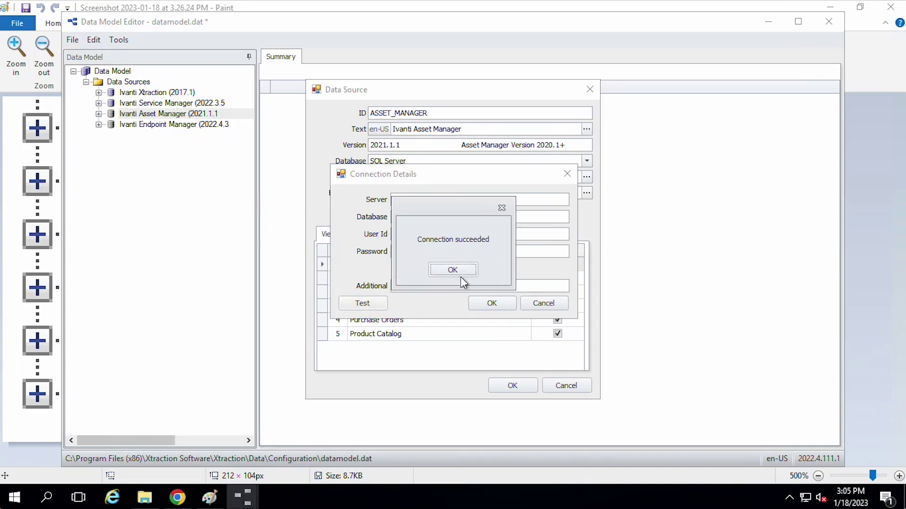
{"action": "left_click", "coordinate": [454, 272]}
{"action": "left_click", "coordinate": [486, 303]}
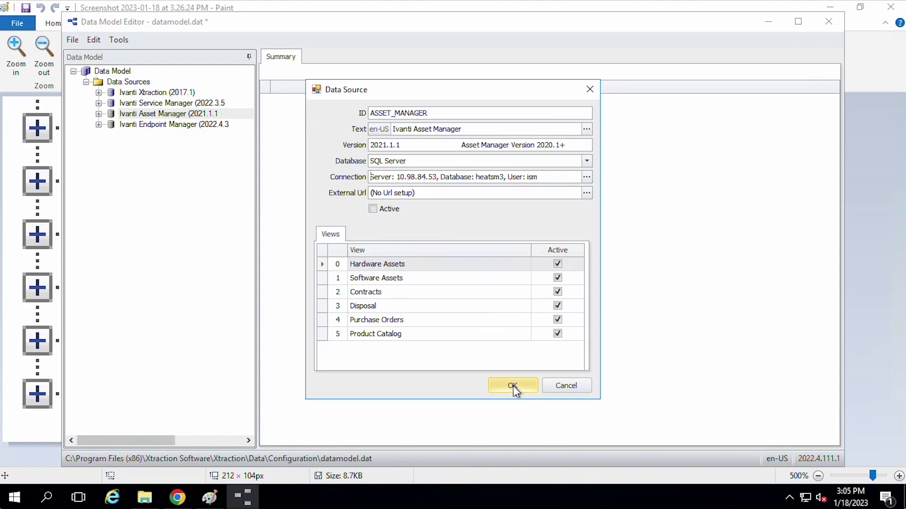
Step: Accept Asset Manager's settings, then reopen it and mark it Active
{"action": "left_click", "coordinate": [512, 386]}
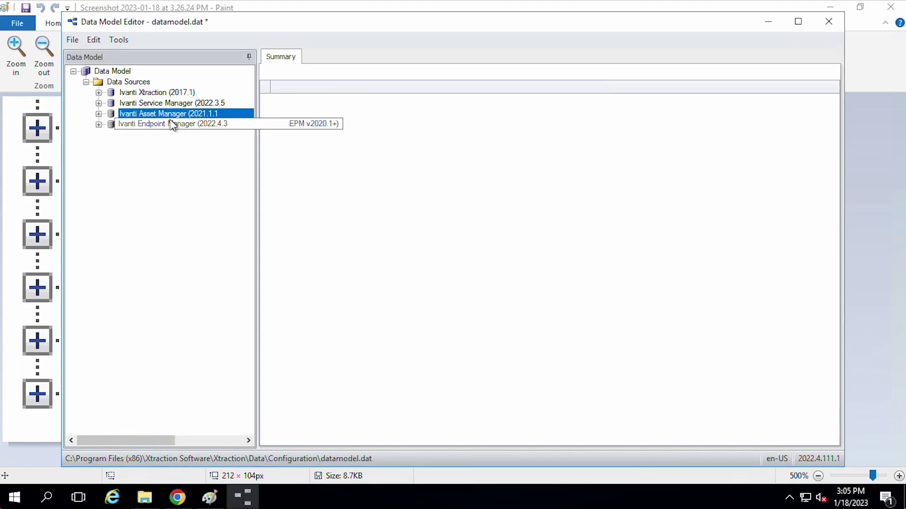
{"action": "double_click", "coordinate": [169, 117]}
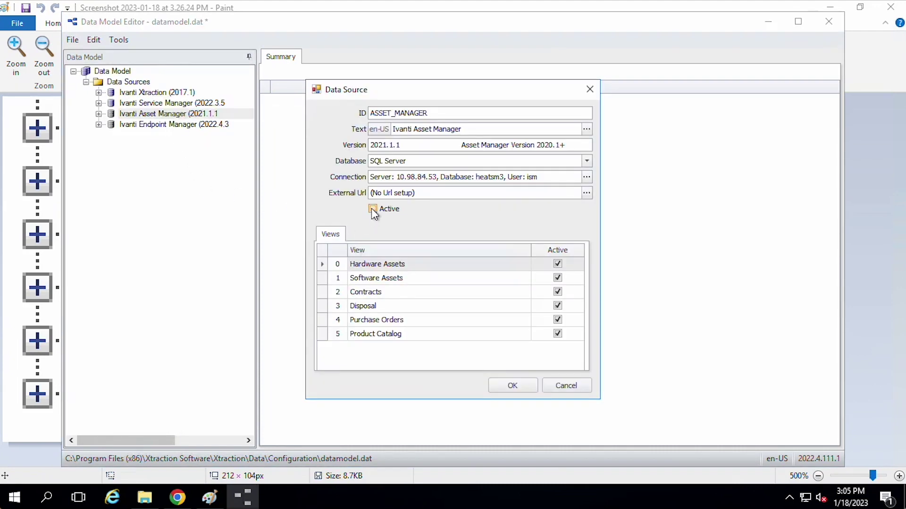
{"action": "left_click", "coordinate": [512, 385]}
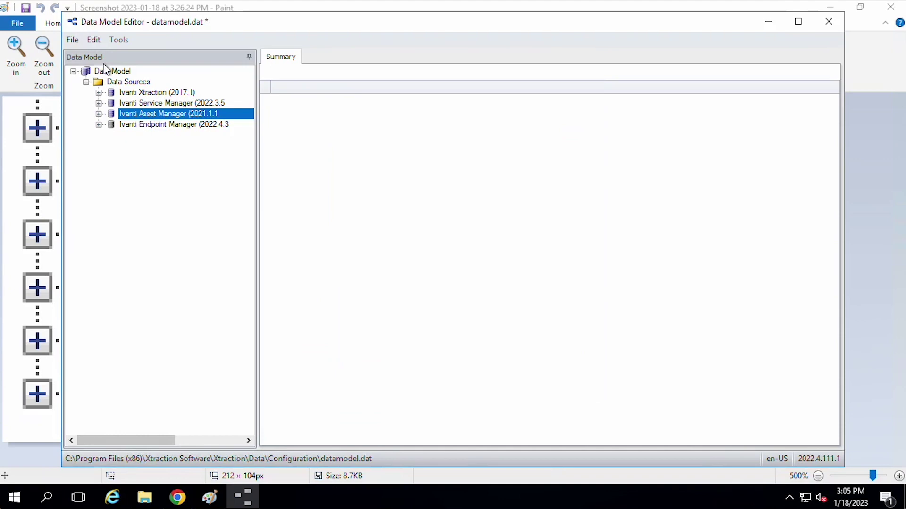
{"action": "left_click", "coordinate": [73, 41]}
Step: Save datamodel.dat and expand Asset Manager down to the Hardware Assets tables
{"action": "left_click", "coordinate": [97, 91]}
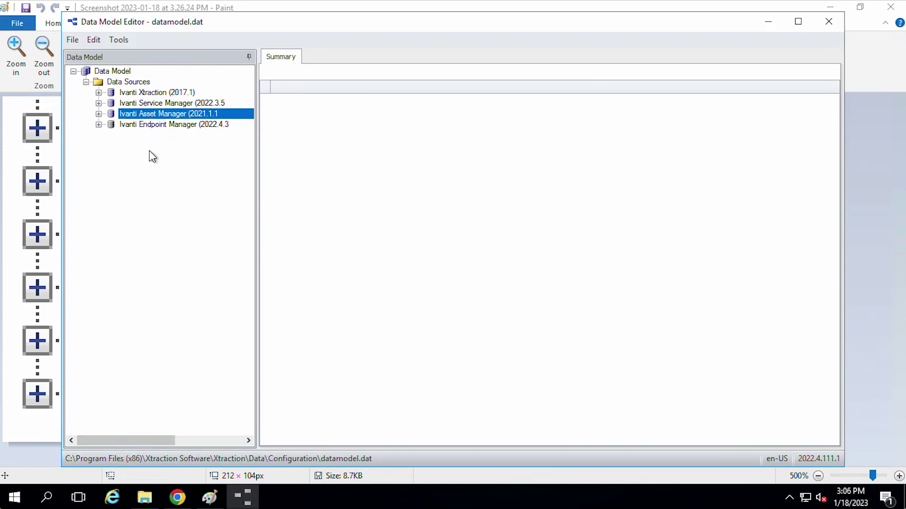
{"action": "left_click", "coordinate": [99, 114]}
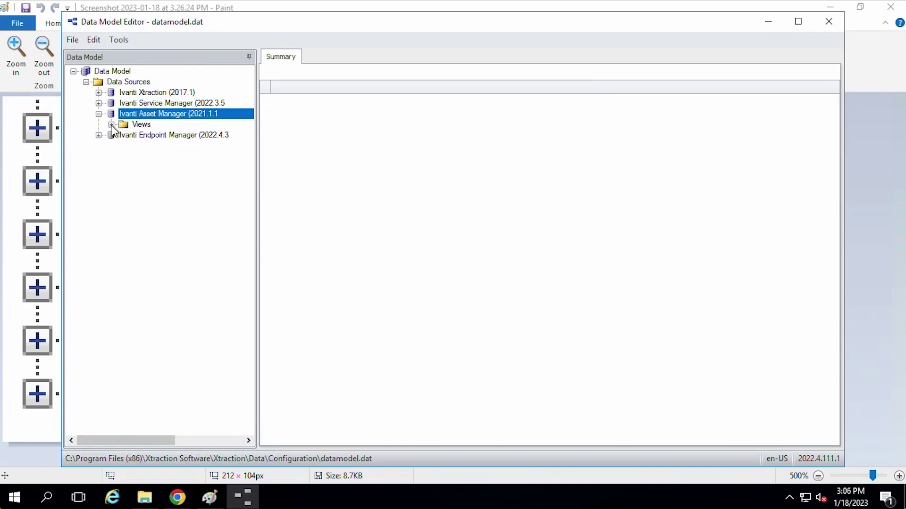
{"action": "left_click", "coordinate": [111, 124]}
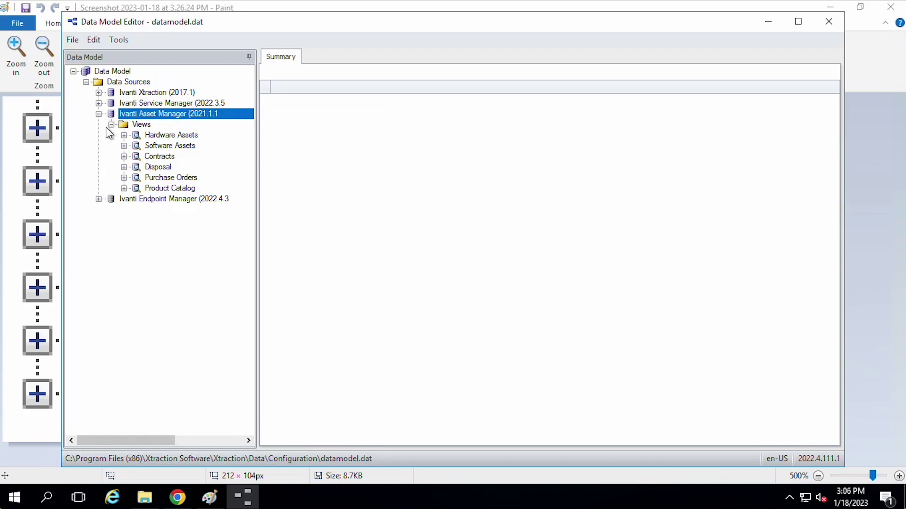
{"action": "left_click", "coordinate": [160, 136]}
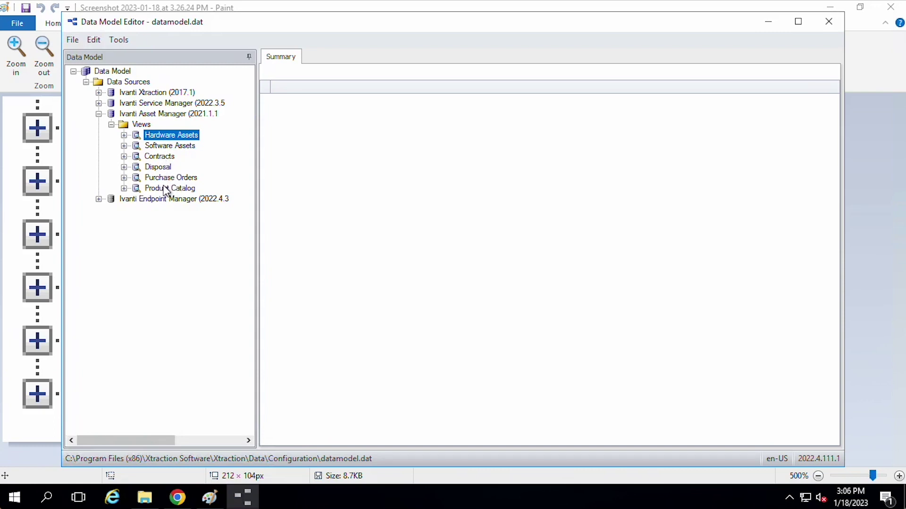
{"action": "left_click", "coordinate": [124, 136]}
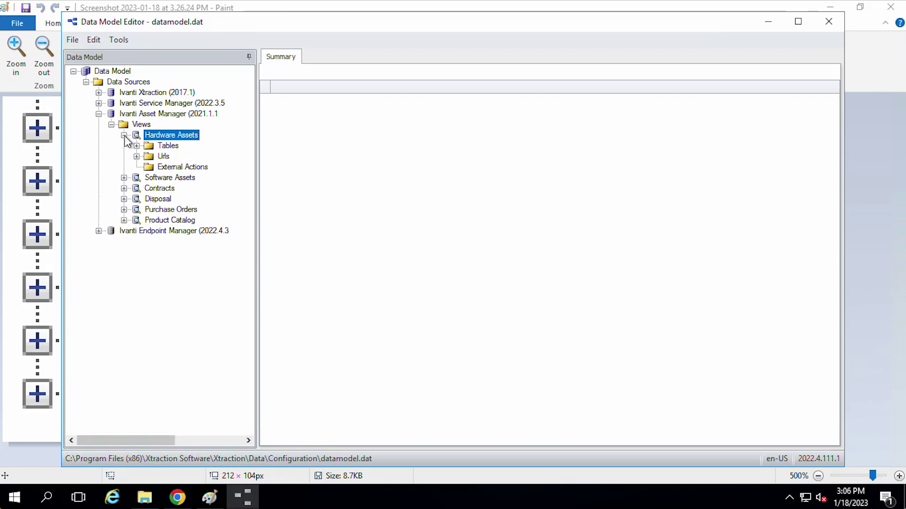
{"action": "left_click", "coordinate": [136, 146]}
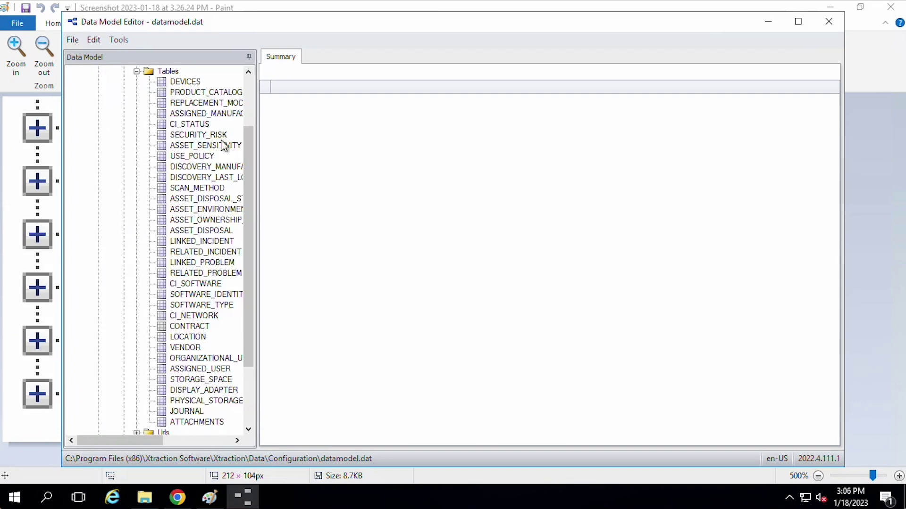
Step: Inspect the DEVICES fields and all Hardware Assets tables, then collapse Asset Manager
{"action": "left_click", "coordinate": [186, 82]}
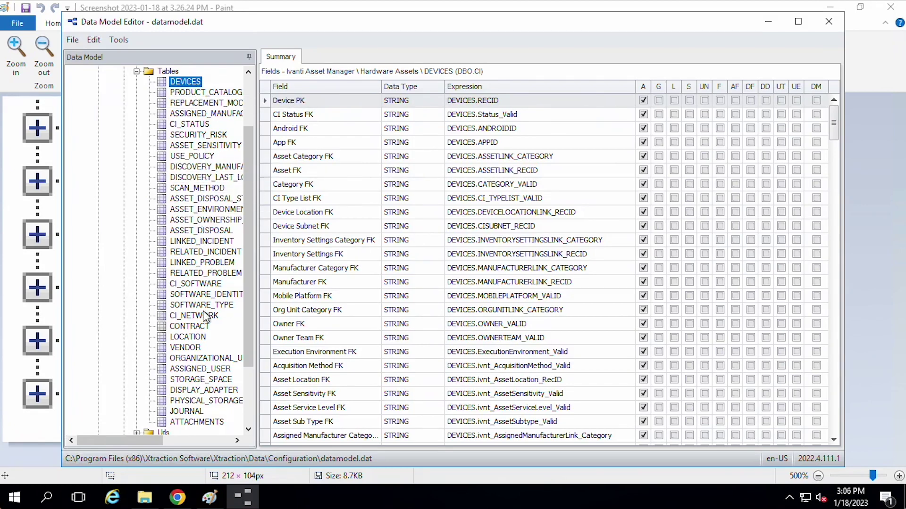
{"action": "scroll", "coordinate": [249, 189], "scroll_direction": "up", "scroll_amount": 2}
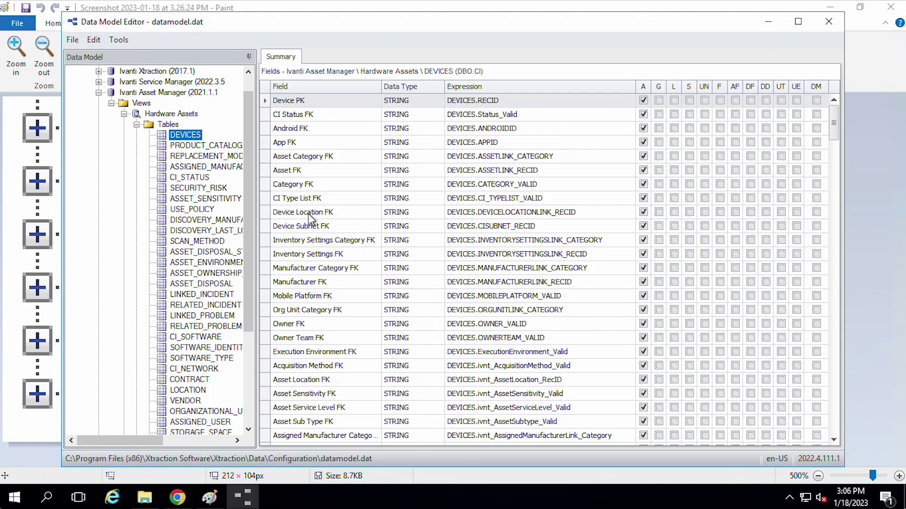
{"action": "left_click", "coordinate": [137, 126]}
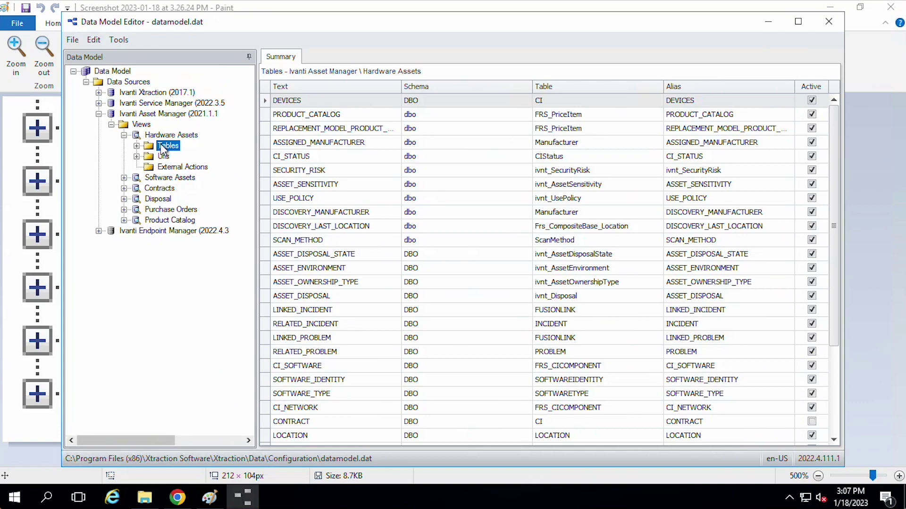
{"action": "left_click", "coordinate": [98, 114]}
Step: Expand Service Manager's Views folder to list its sixteen views, check the Xtraction dashboard, then open Tools
{"action": "double_click", "coordinate": [110, 103]}
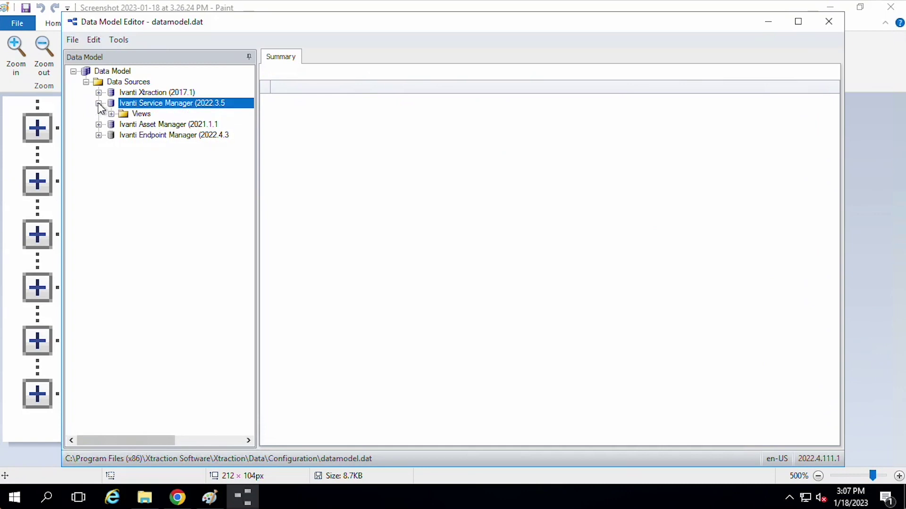
{"action": "left_click", "coordinate": [112, 114]}
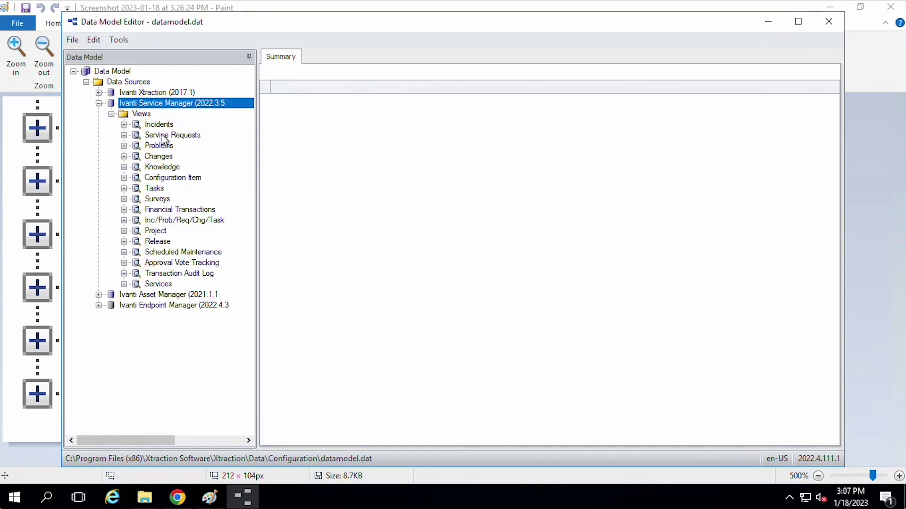
{"action": "left_click", "coordinate": [184, 501]}
{"action": "left_click", "coordinate": [357, 429]}
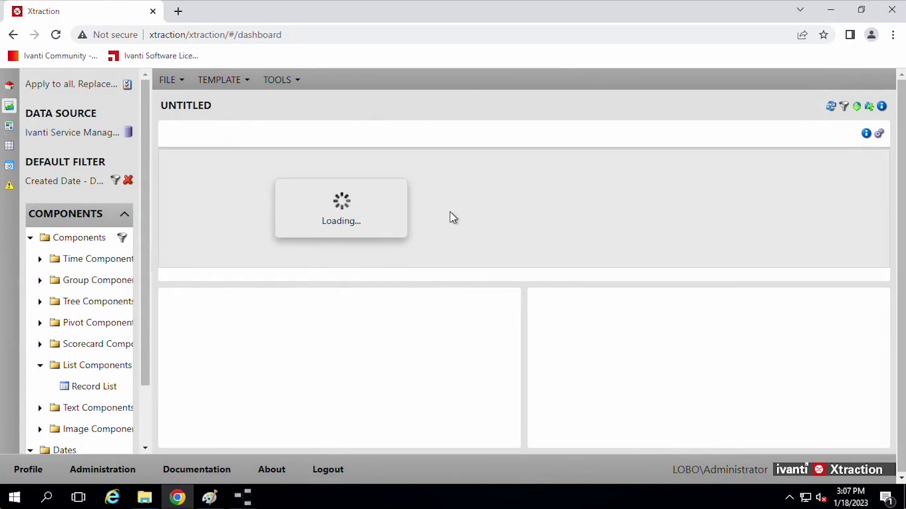
{"action": "left_click", "coordinate": [249, 502]}
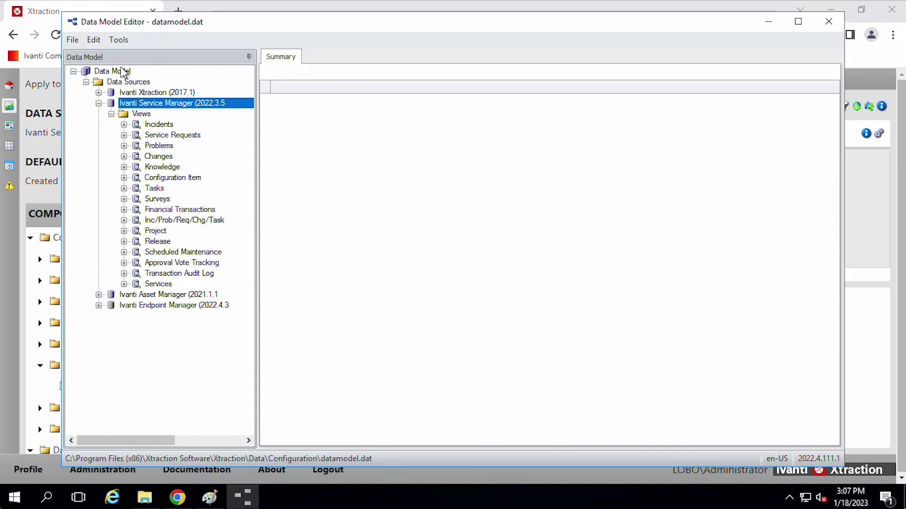
{"action": "left_click", "coordinate": [117, 40]}
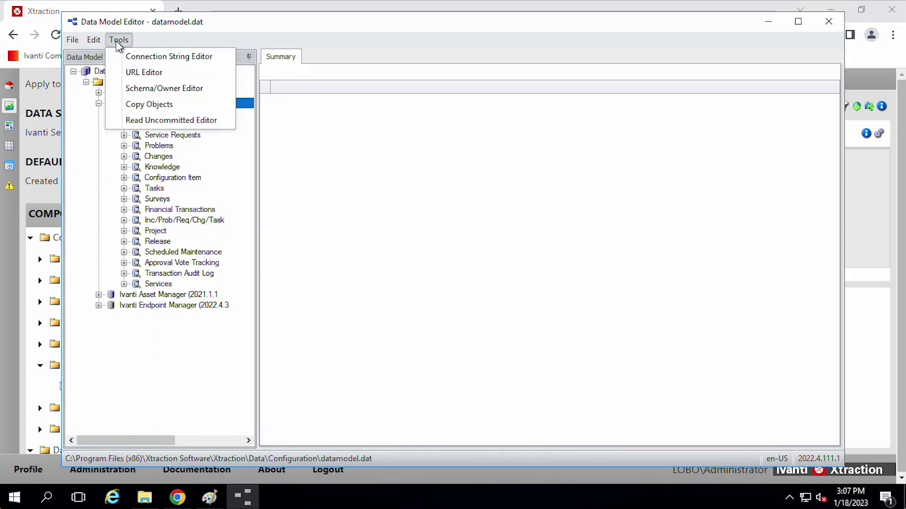
Step: In the URL Editor, find-and-replace the <ISM SERVER NAME> placeholder with ism3 across all URLs
{"action": "left_click", "coordinate": [139, 75]}
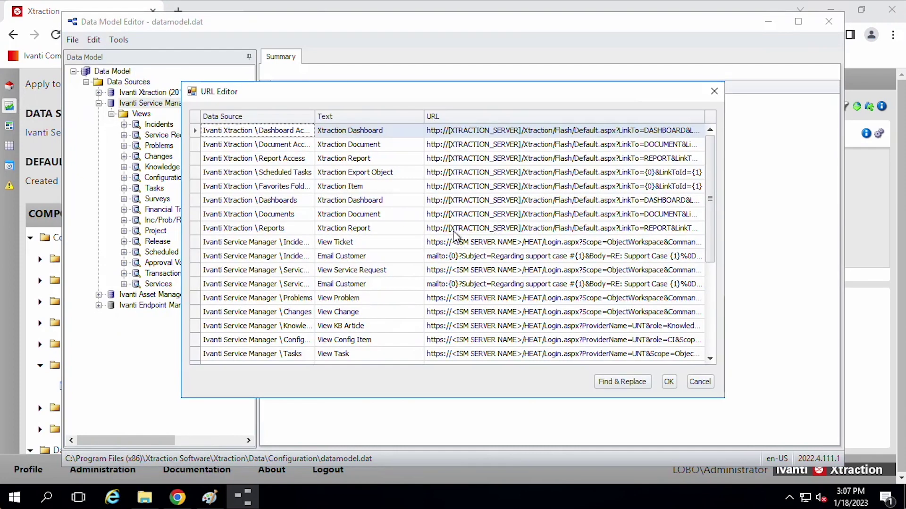
{"action": "left_click", "coordinate": [456, 270]}
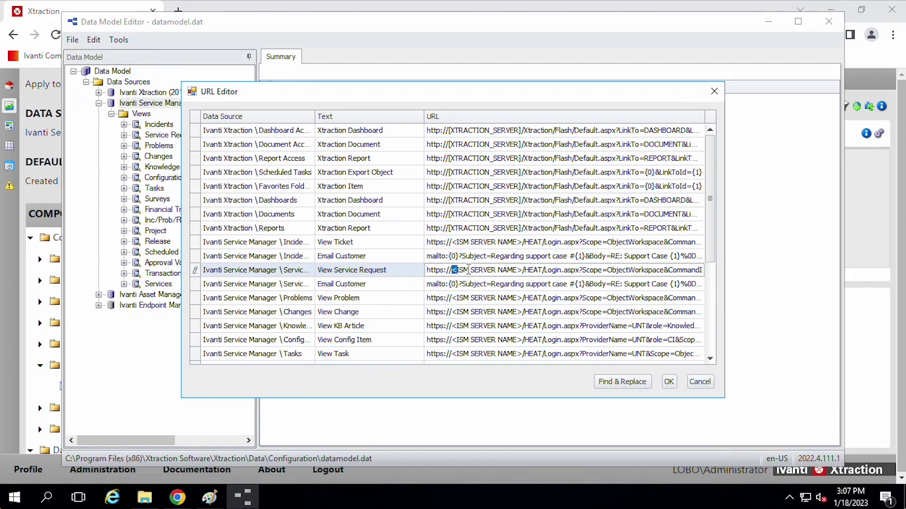
{"action": "left_click_drag", "start_coordinate": [468, 269], "coordinate": [522, 271]}
{"action": "key", "text": "ctrl+c"}
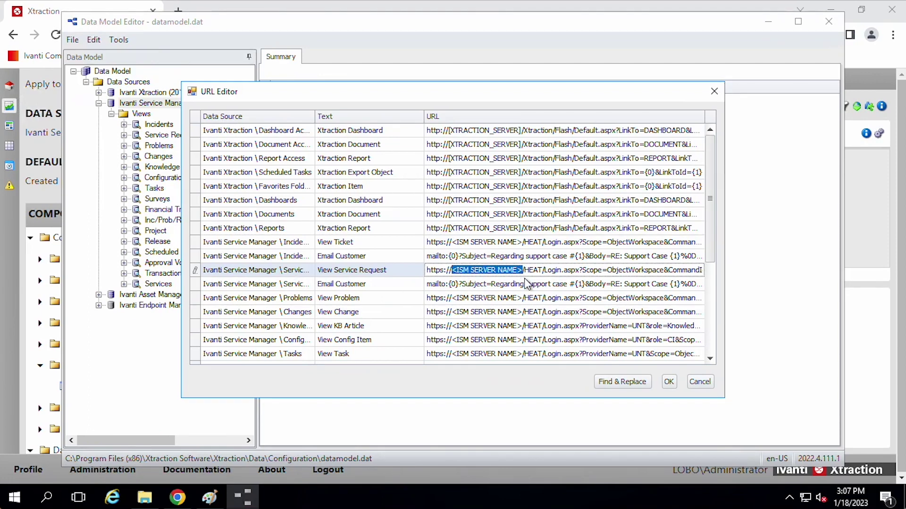
{"action": "left_click", "coordinate": [632, 382]}
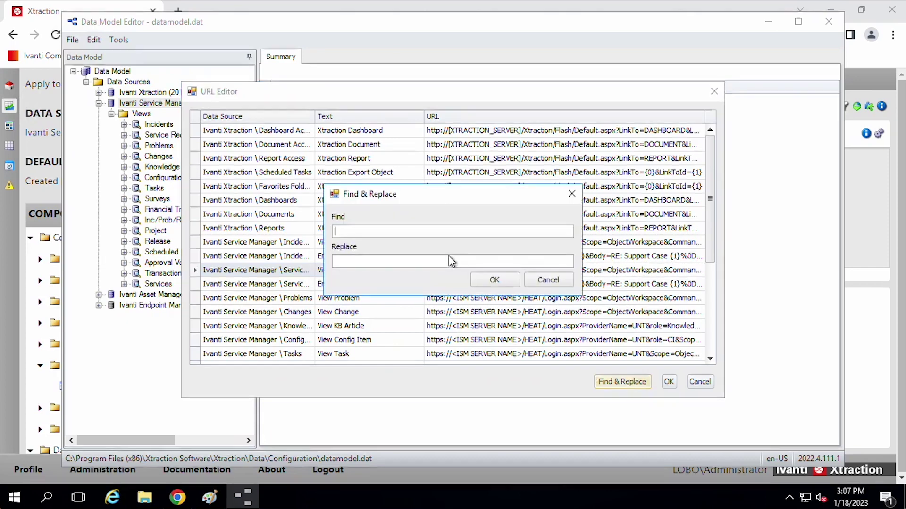
{"action": "left_click", "coordinate": [424, 231]}
{"action": "key", "text": "ctrl+v"}
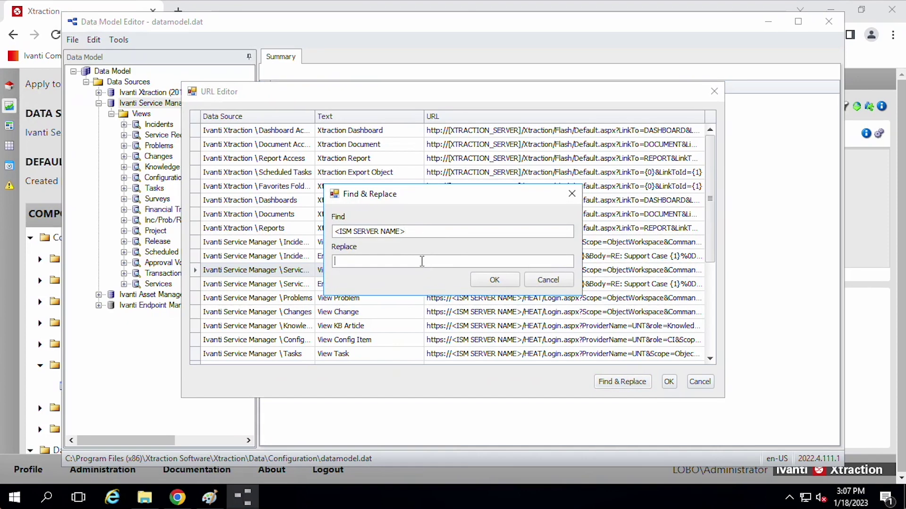
{"action": "left_click", "coordinate": [483, 278]}
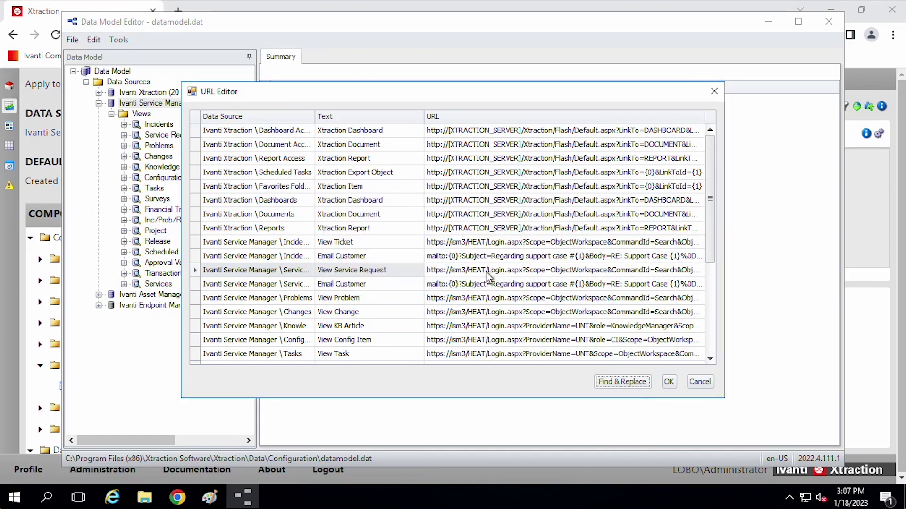
Step: Review the updated Knowledge, Changes and Endpoint Manager Computers URLs, widening the Data Source column
{"action": "left_click_drag", "start_coordinate": [707, 224], "coordinate": [705, 300]}
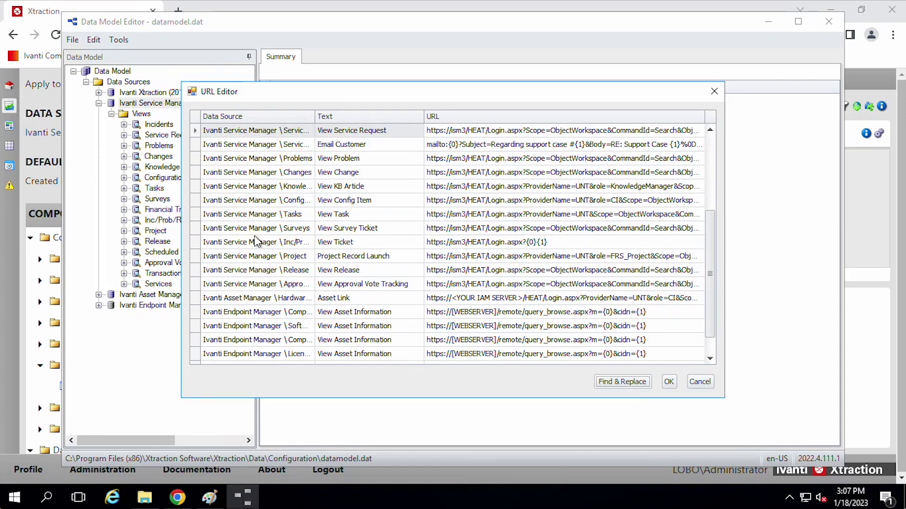
{"action": "left_click", "coordinate": [309, 185]}
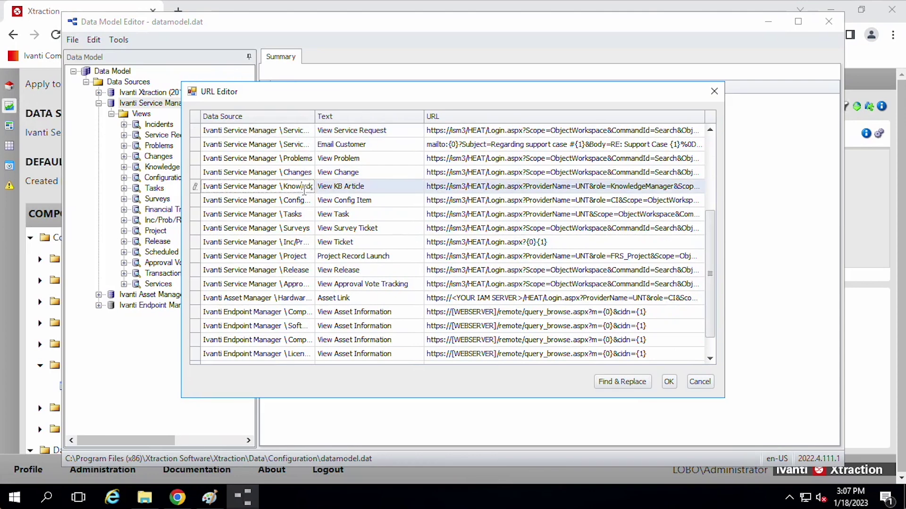
{"action": "left_click", "coordinate": [309, 184]}
{"action": "left_click_drag", "start_coordinate": [315, 116], "coordinate": [359, 116]}
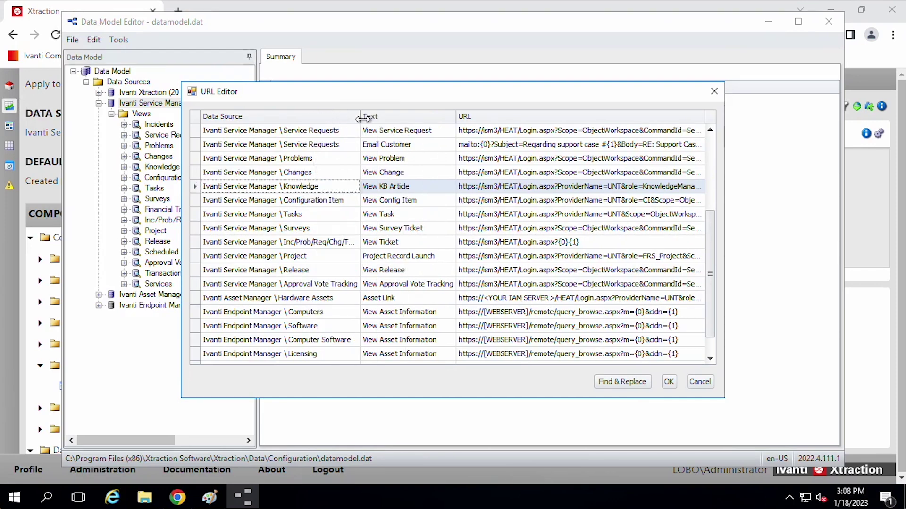
{"action": "left_click", "coordinate": [306, 174]}
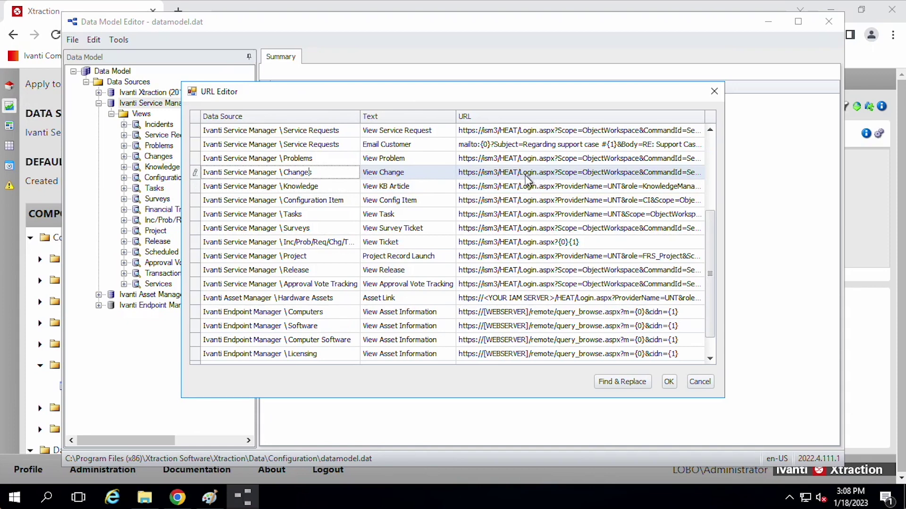
{"action": "left_click", "coordinate": [314, 311]}
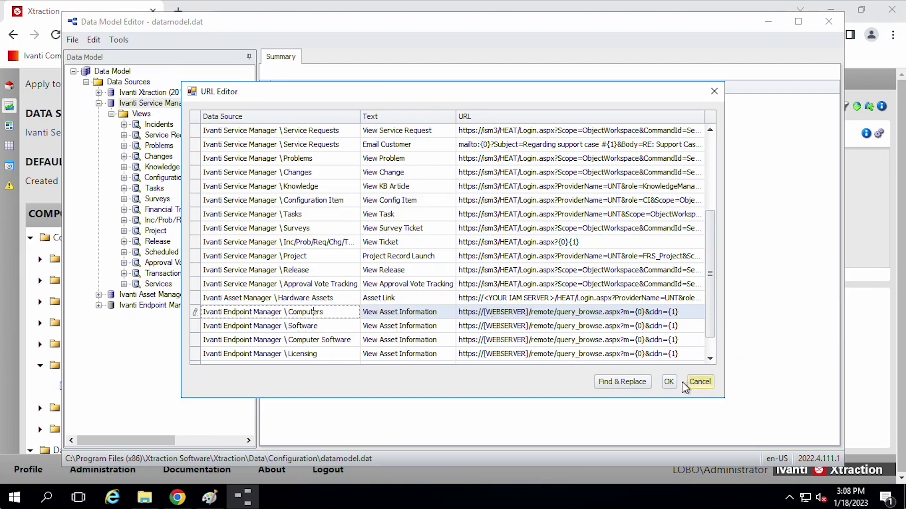
Step: Accept the URL changes and close the URL Editor, briefly checking the Xtraction dashboard
{"action": "left_click", "coordinate": [668, 382]}
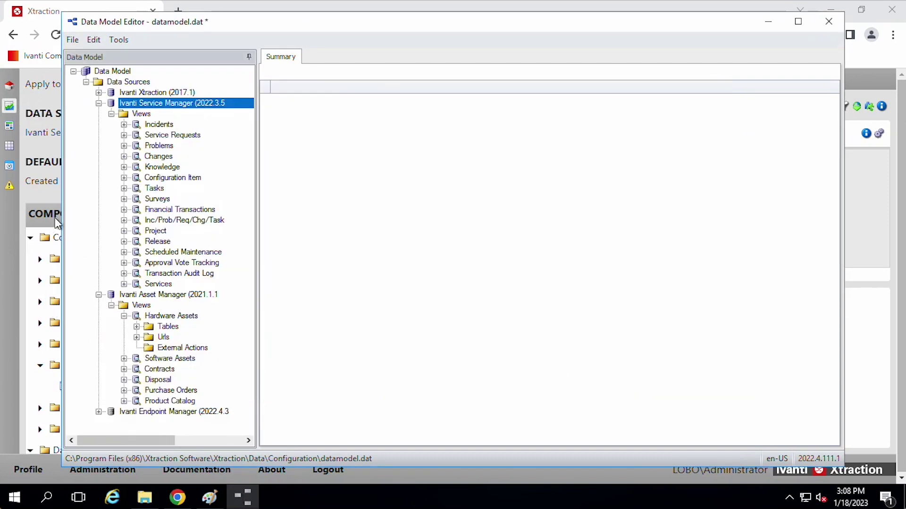
{"action": "left_click", "coordinate": [21, 211]}
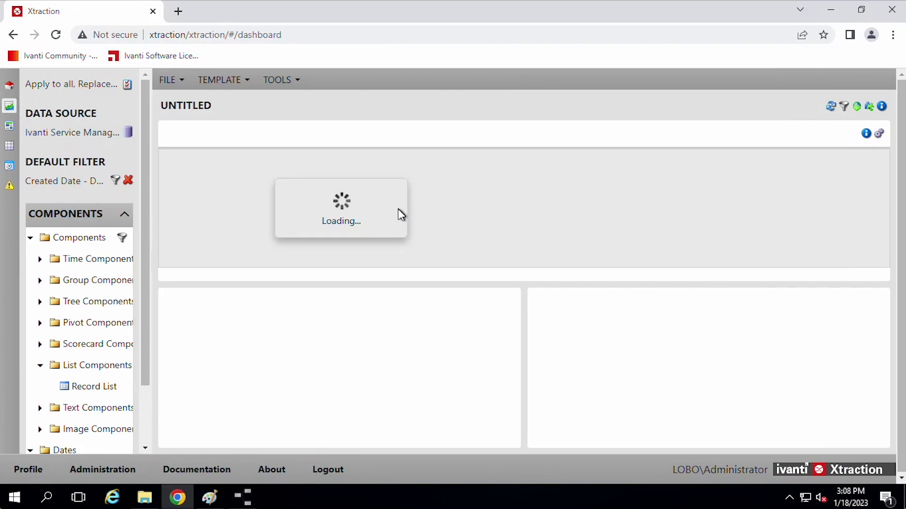
{"action": "left_click", "coordinate": [244, 497]}
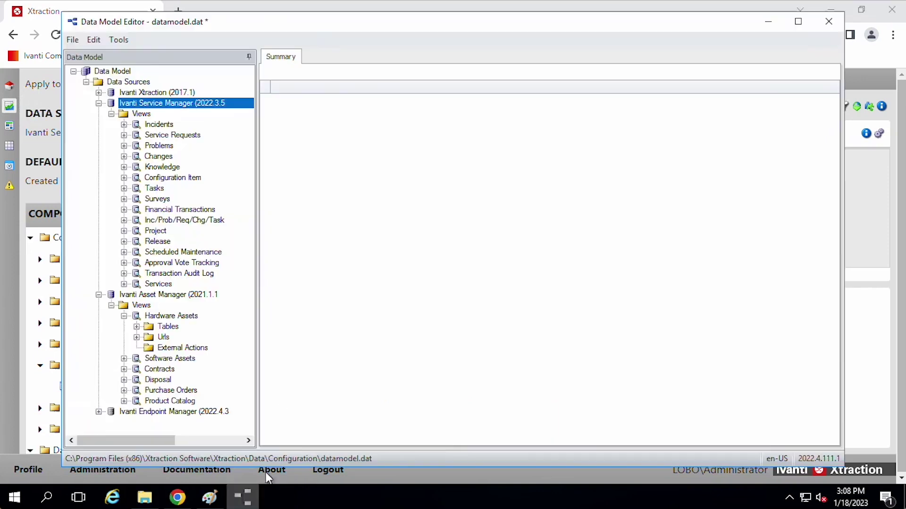
Step: Collapse Service Manager and open Hardware Assets > Tables > DISCOVERY_MANUFACTURER to see its two fields
{"action": "left_click", "coordinate": [98, 103]}
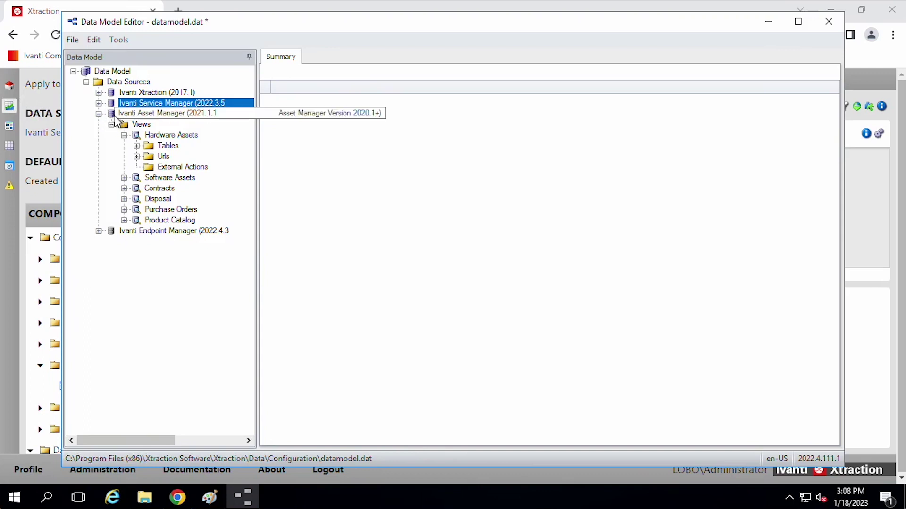
{"action": "left_click", "coordinate": [136, 146]}
{"action": "left_click", "coordinate": [173, 166]}
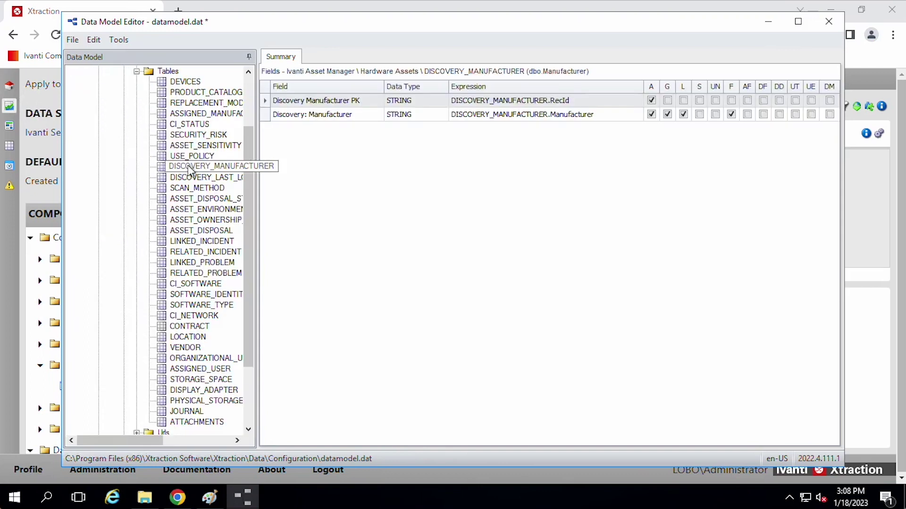